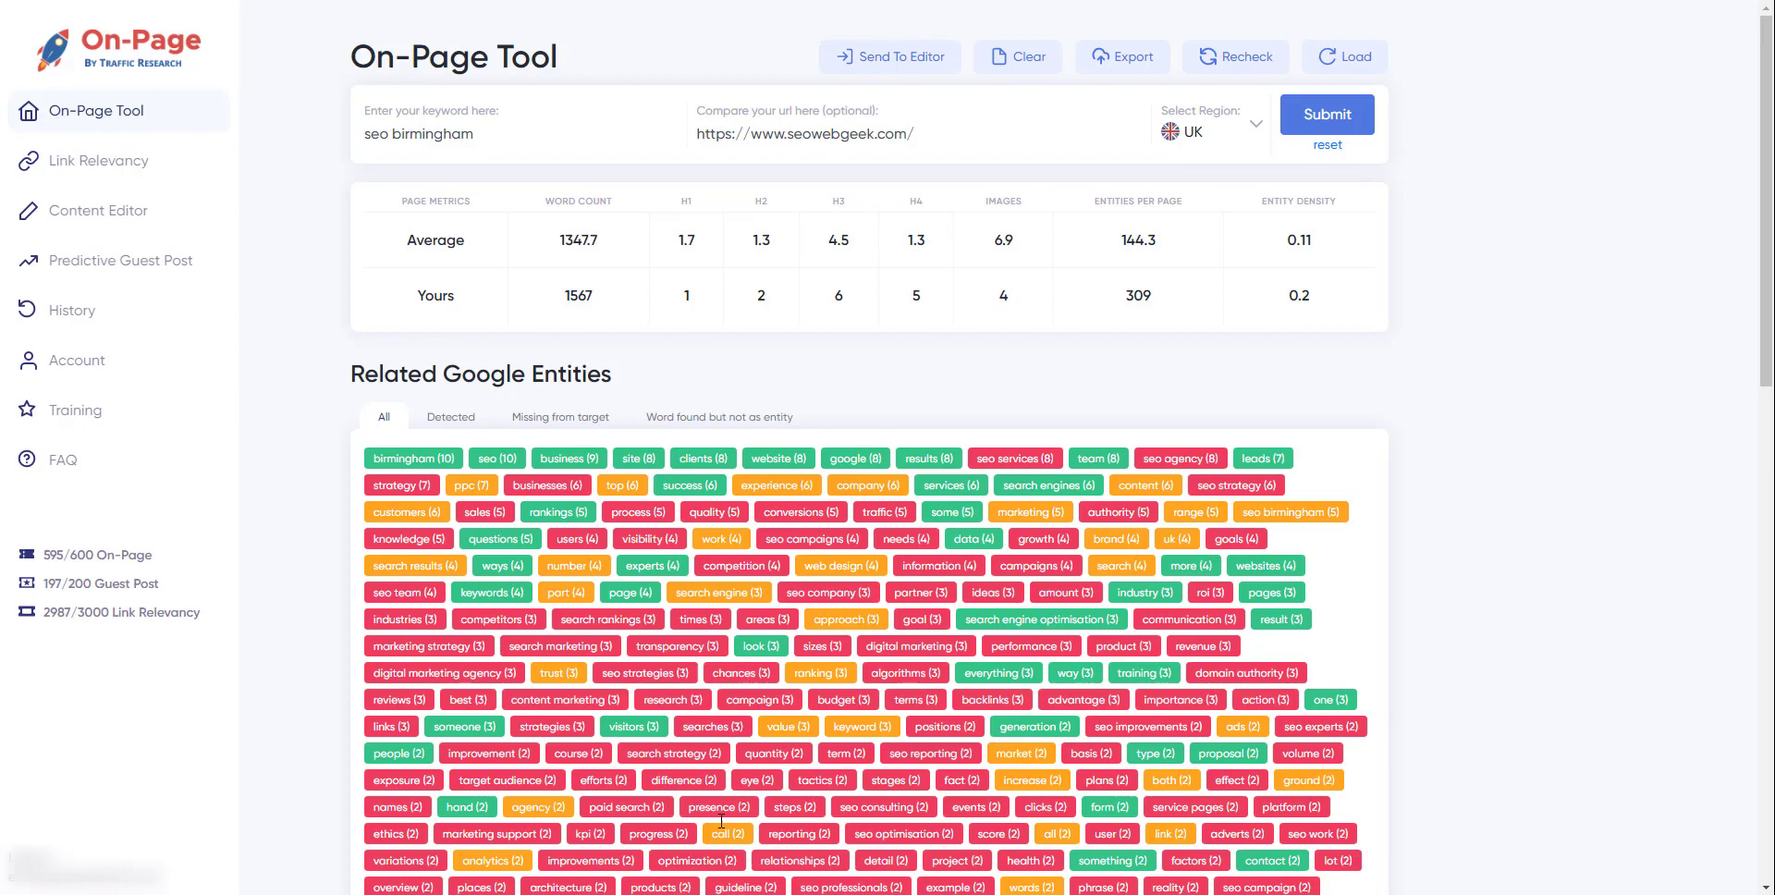
scroll(996, 580, "down", 3)
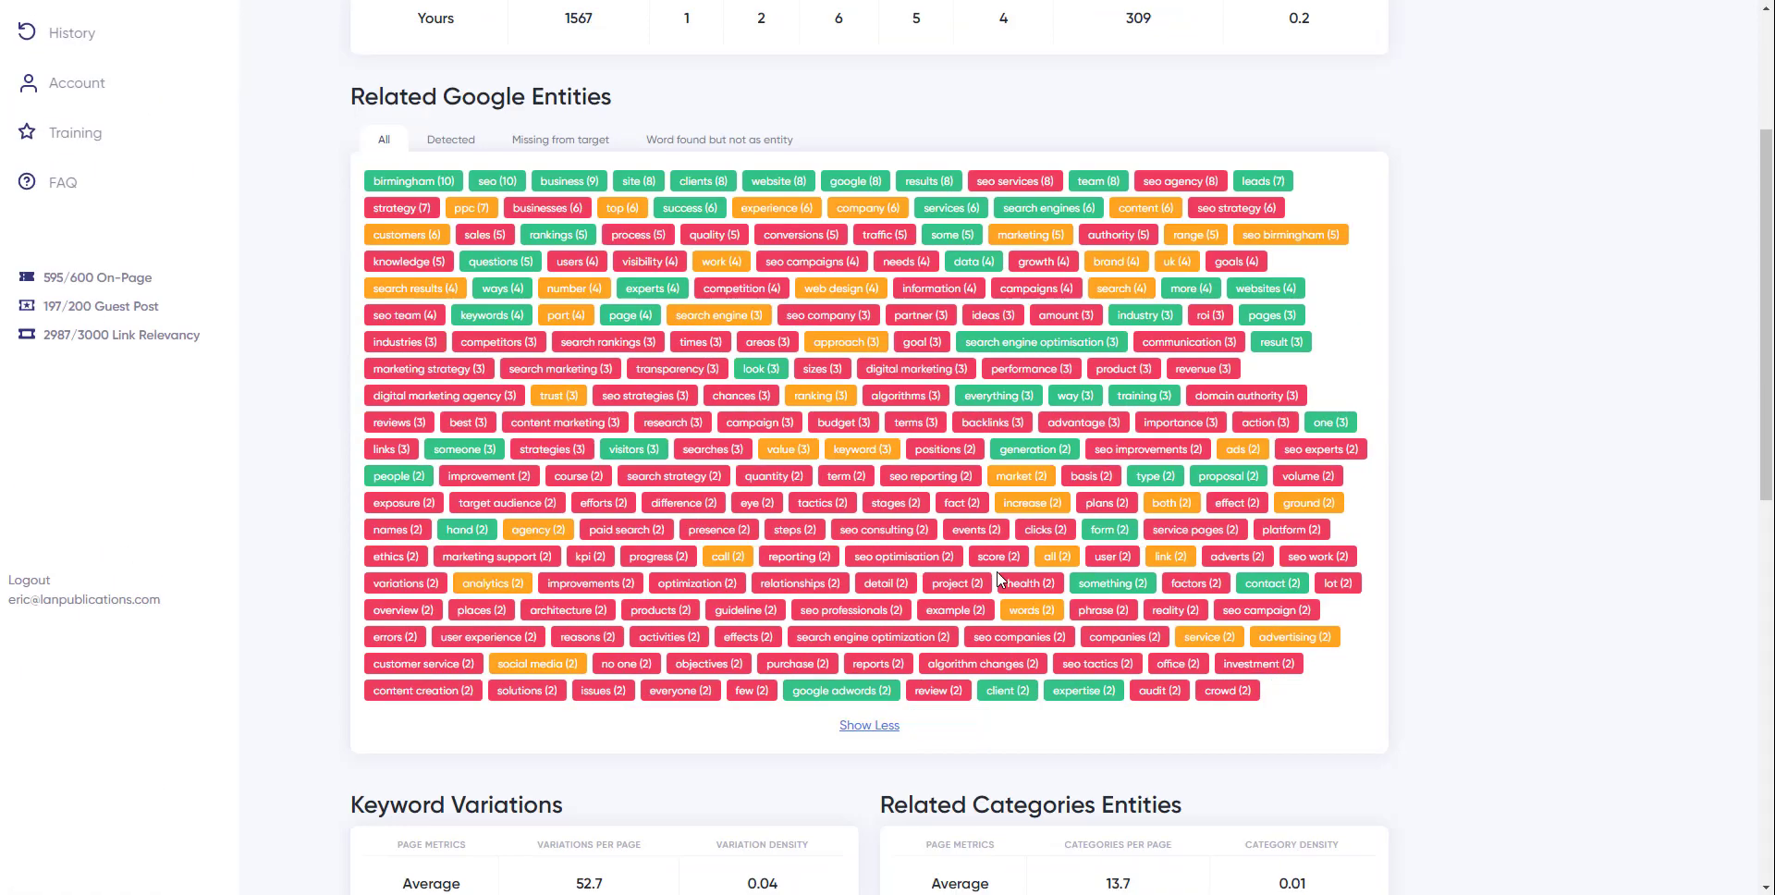
scroll(924, 732, "up", 2)
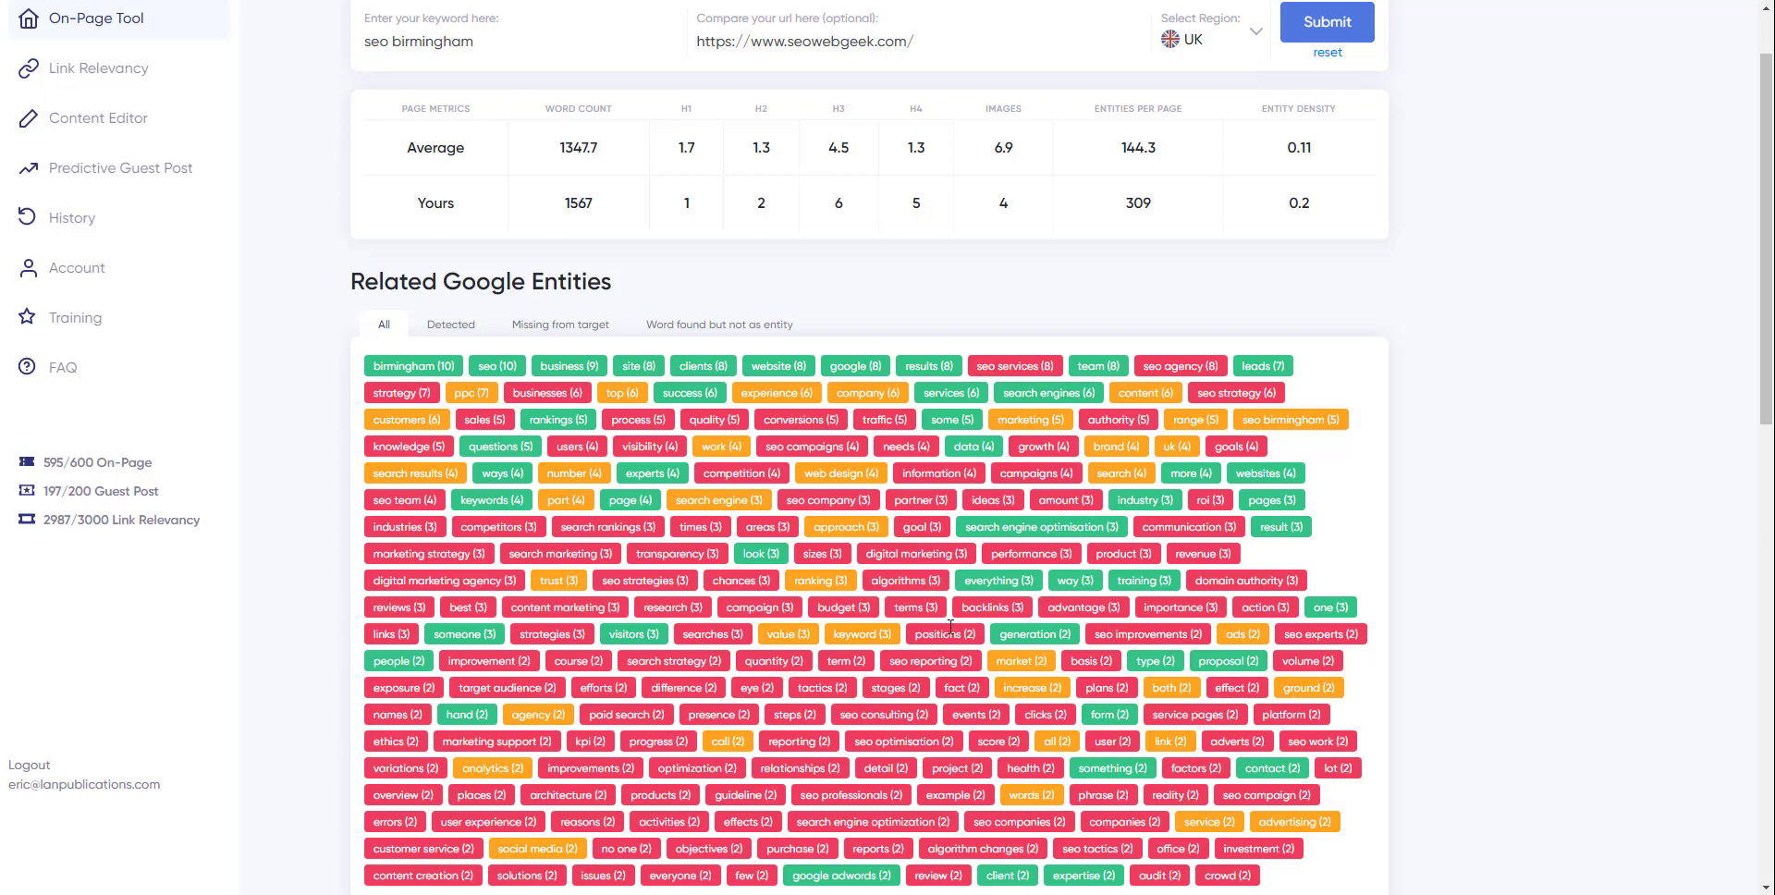
scroll(643, 441, "up", 1)
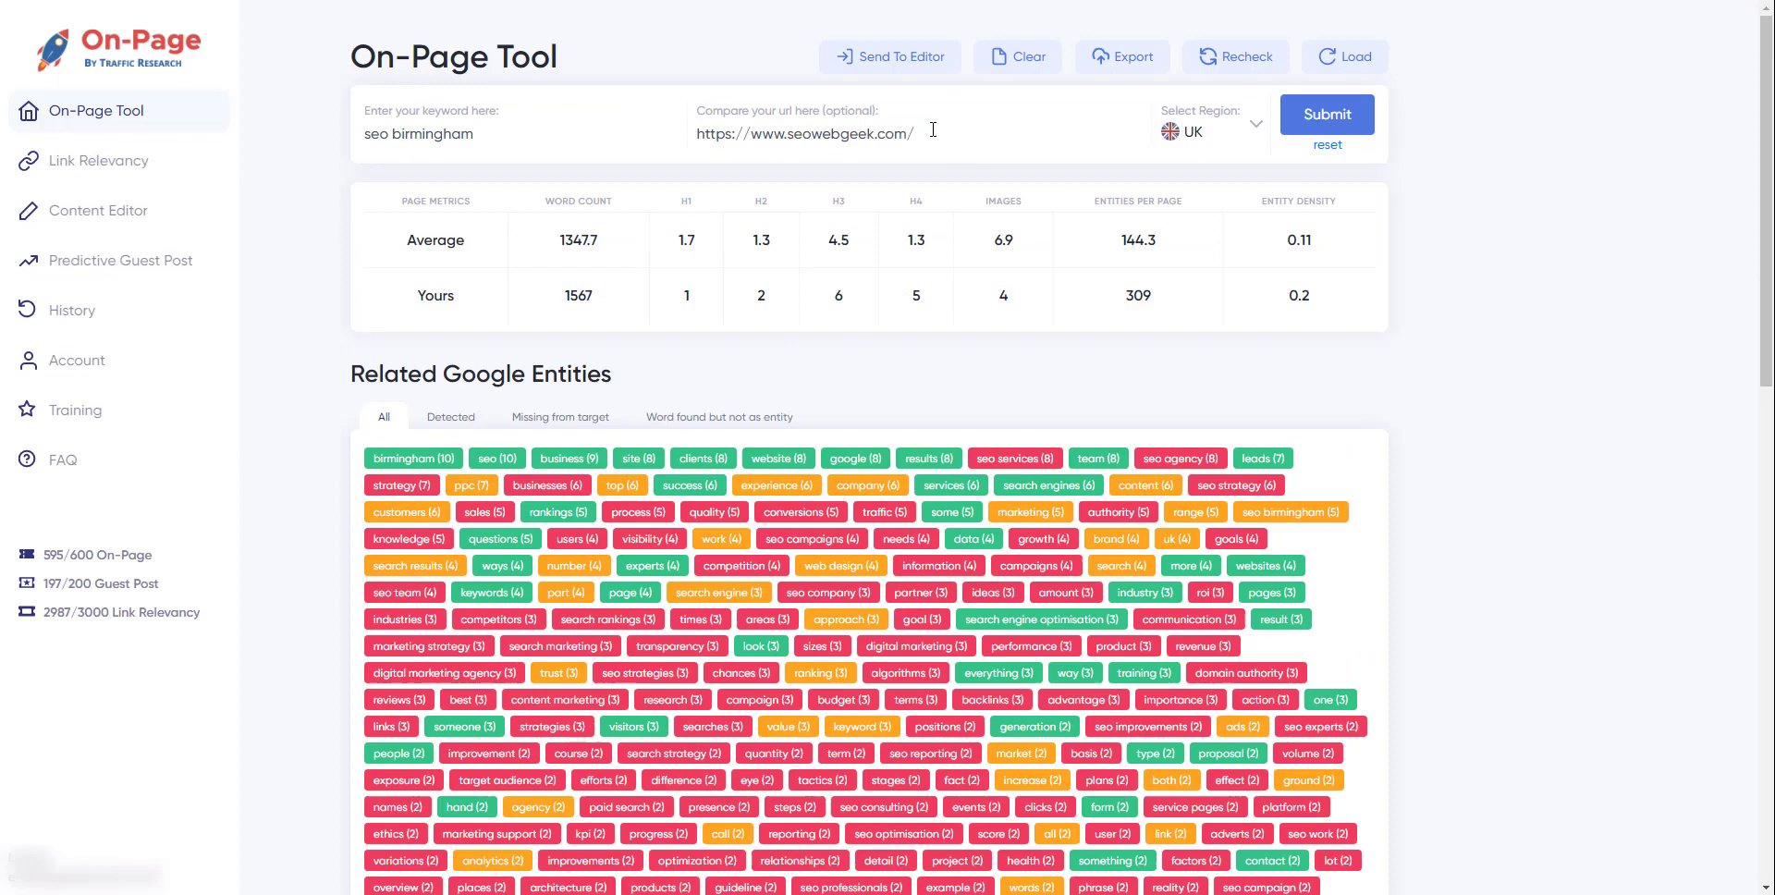
left_click_drag(915, 134, 684, 136)
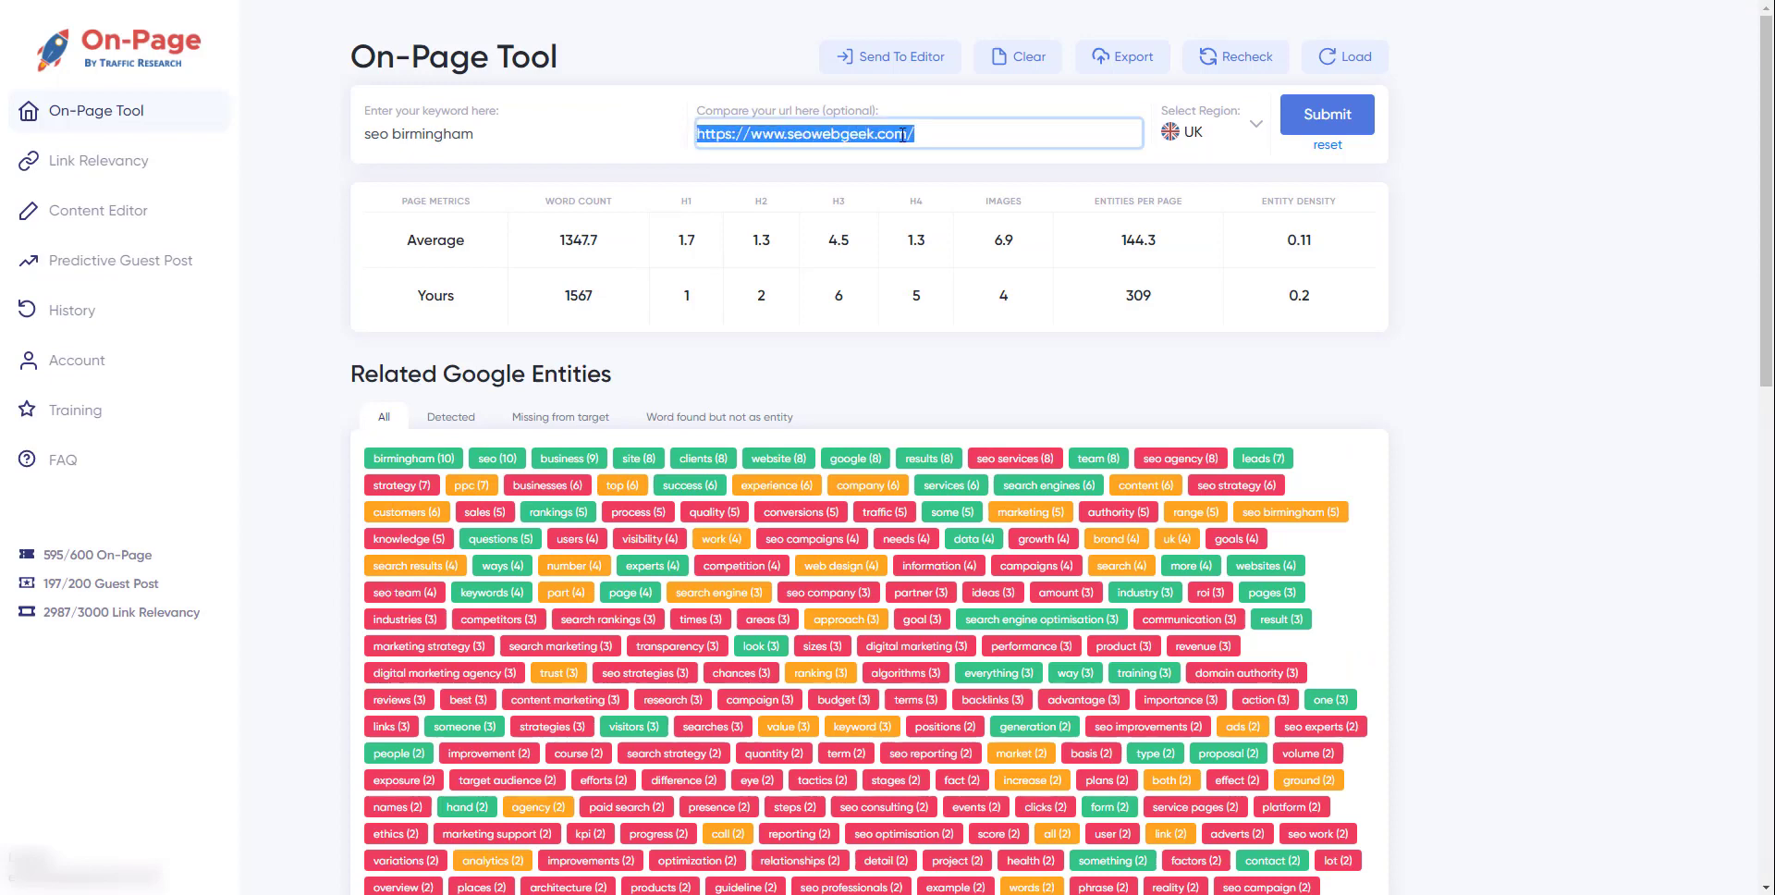
left_click_drag(518, 138, 342, 145)
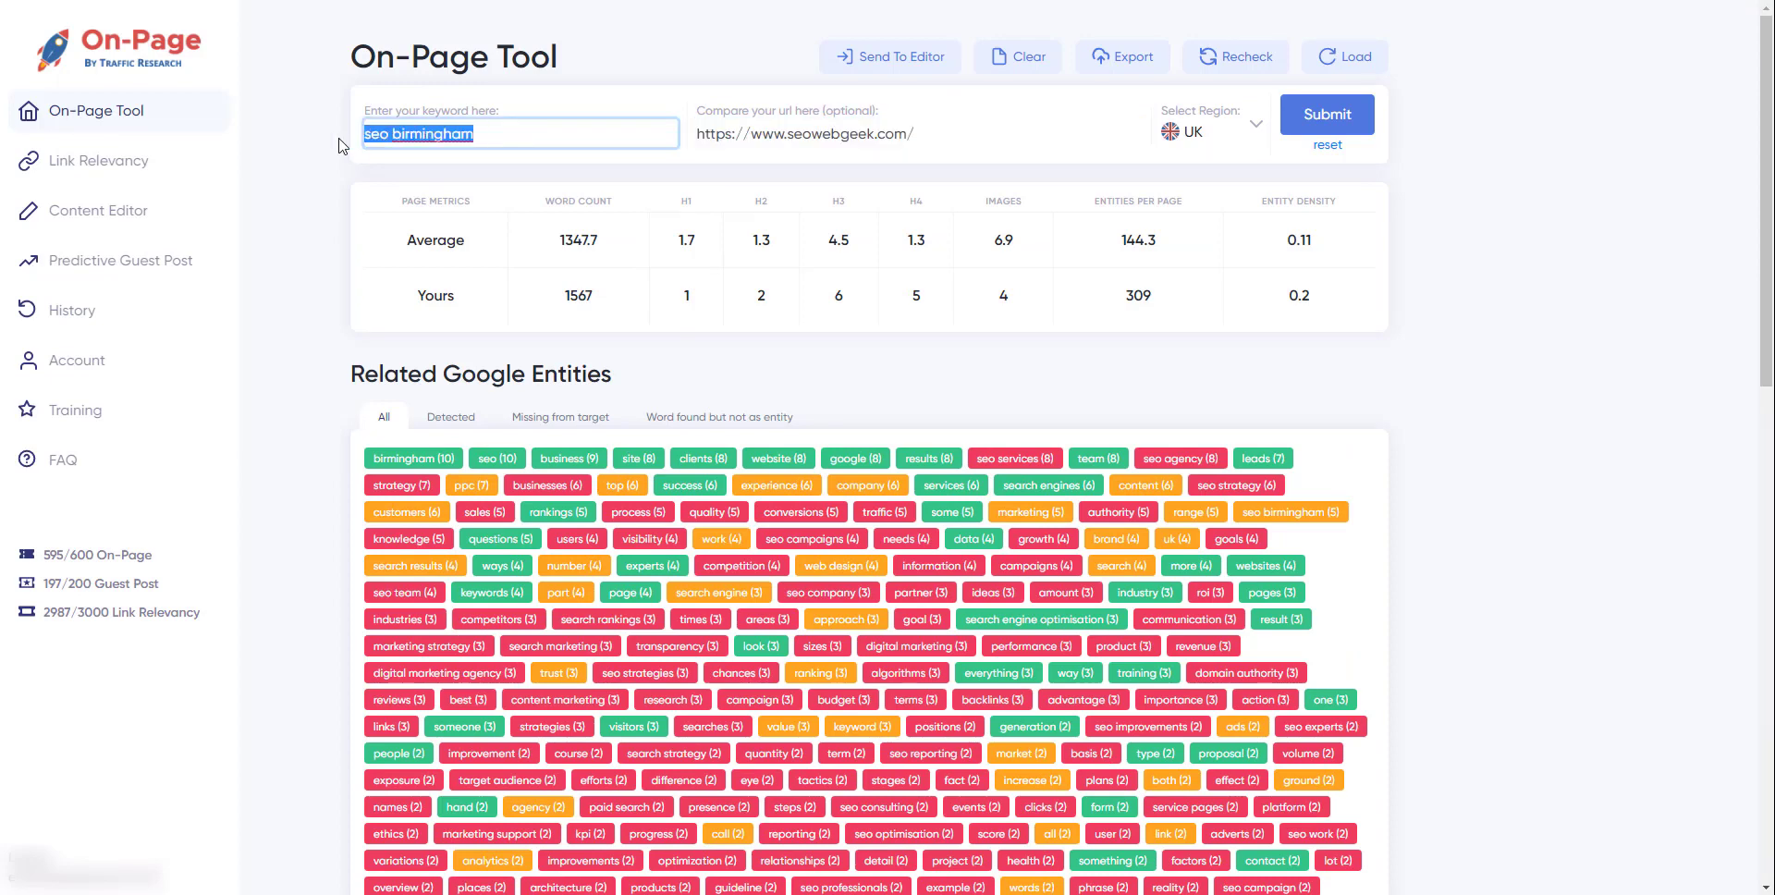
left_click(532, 139)
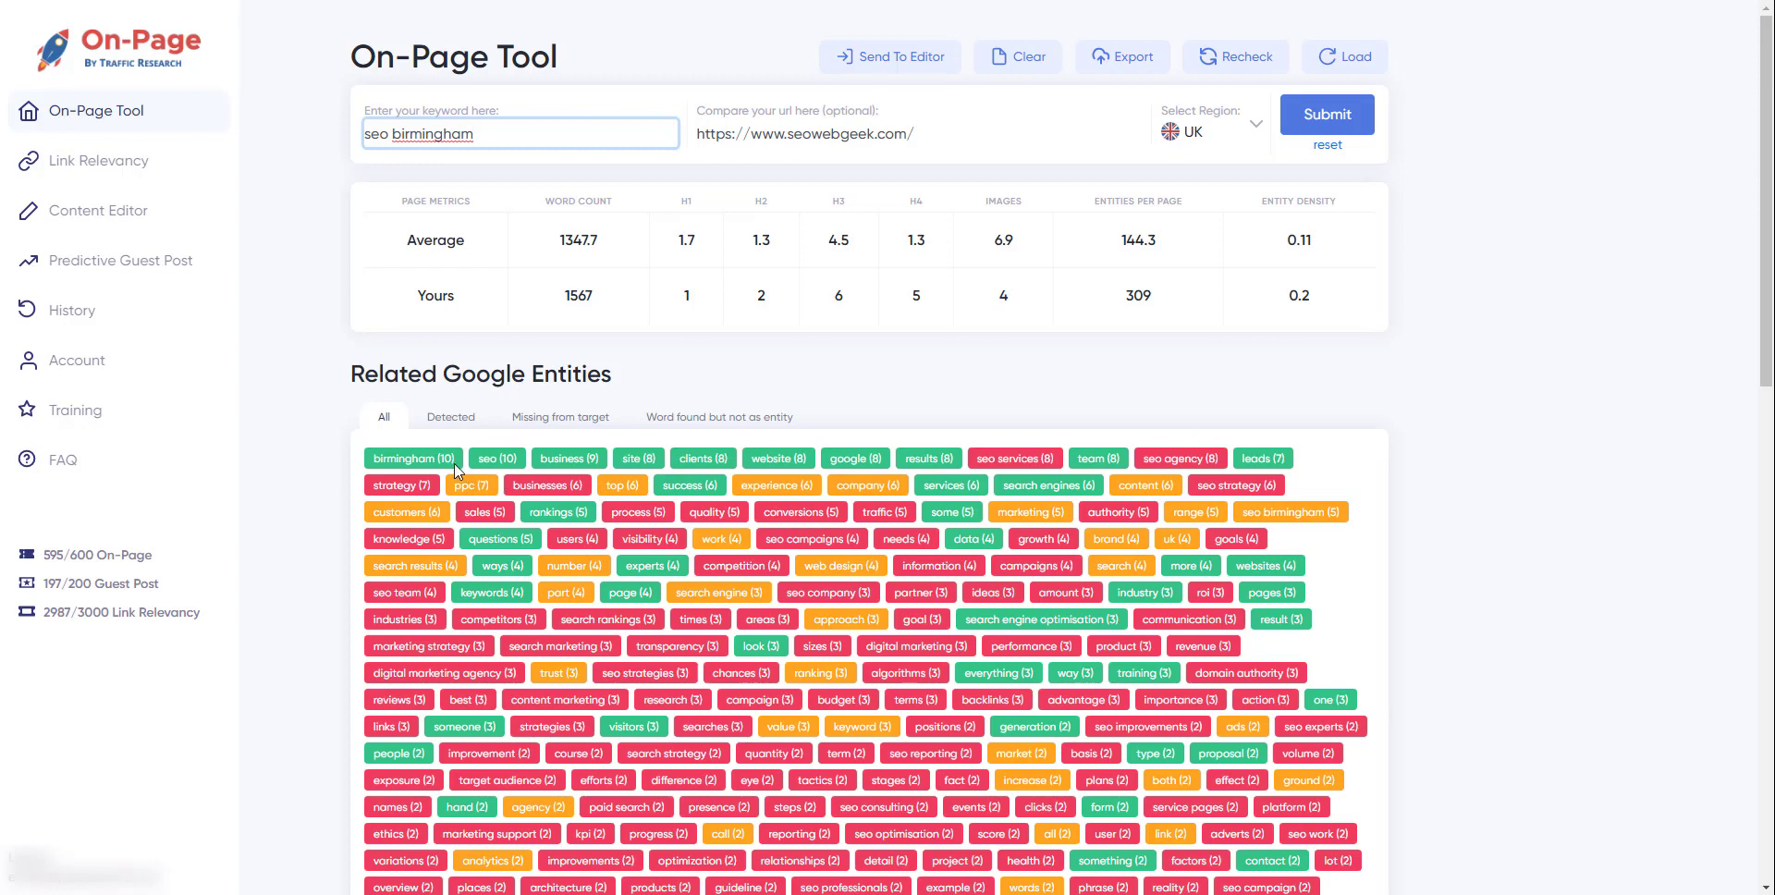
left_click_drag(462, 467, 438, 463)
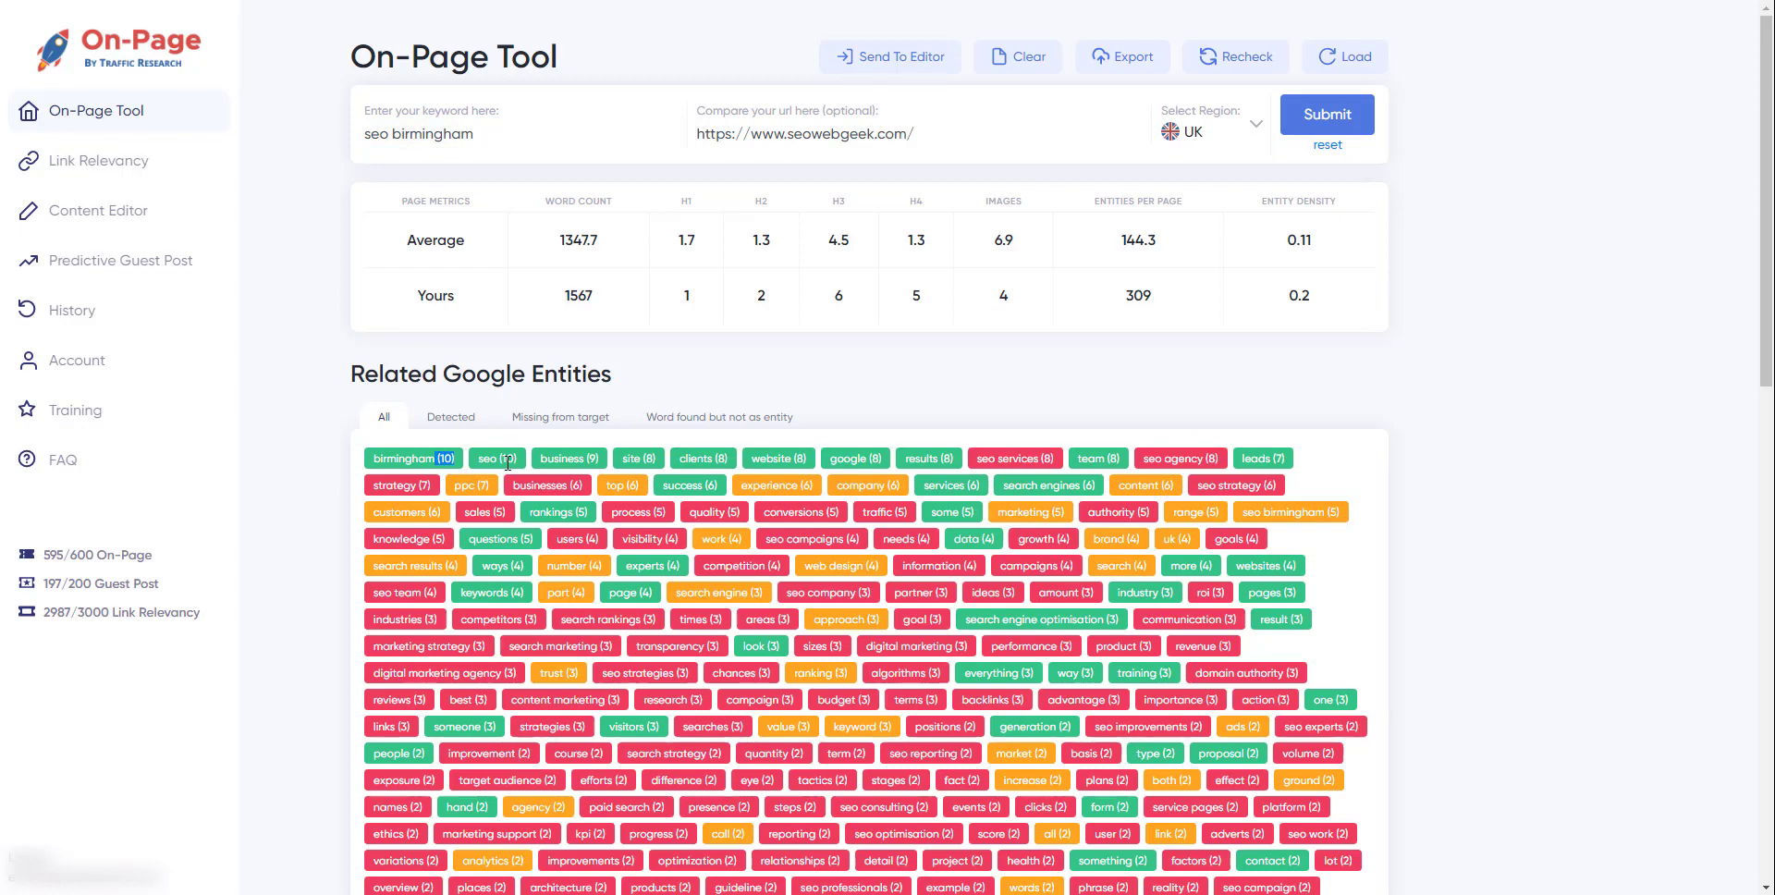
left_click(868, 457)
left_click_drag(868, 457, 954, 458)
left_click_drag(1043, 459, 1054, 458)
left_click_drag(978, 458, 1053, 455)
left_click(1023, 456)
scroll(1110, 480, "down", 2)
scroll(892, 436, "up", 2)
left_click_drag(493, 485, 456, 487)
scroll(764, 684, "down", 3)
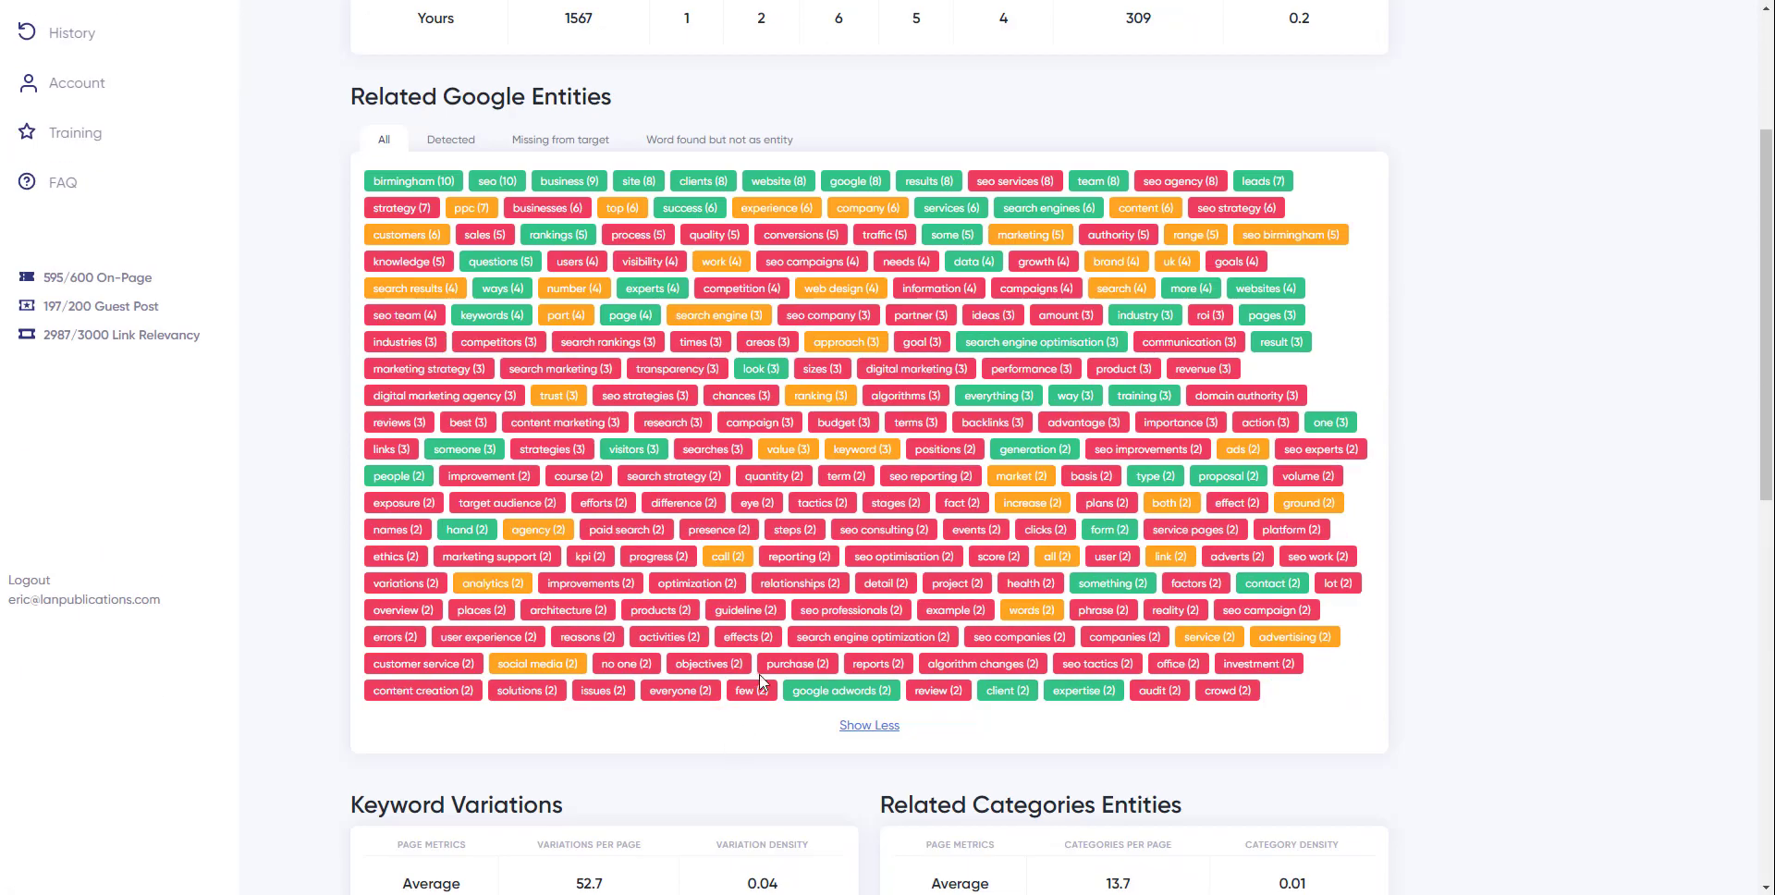
scroll(726, 590, "up", 3)
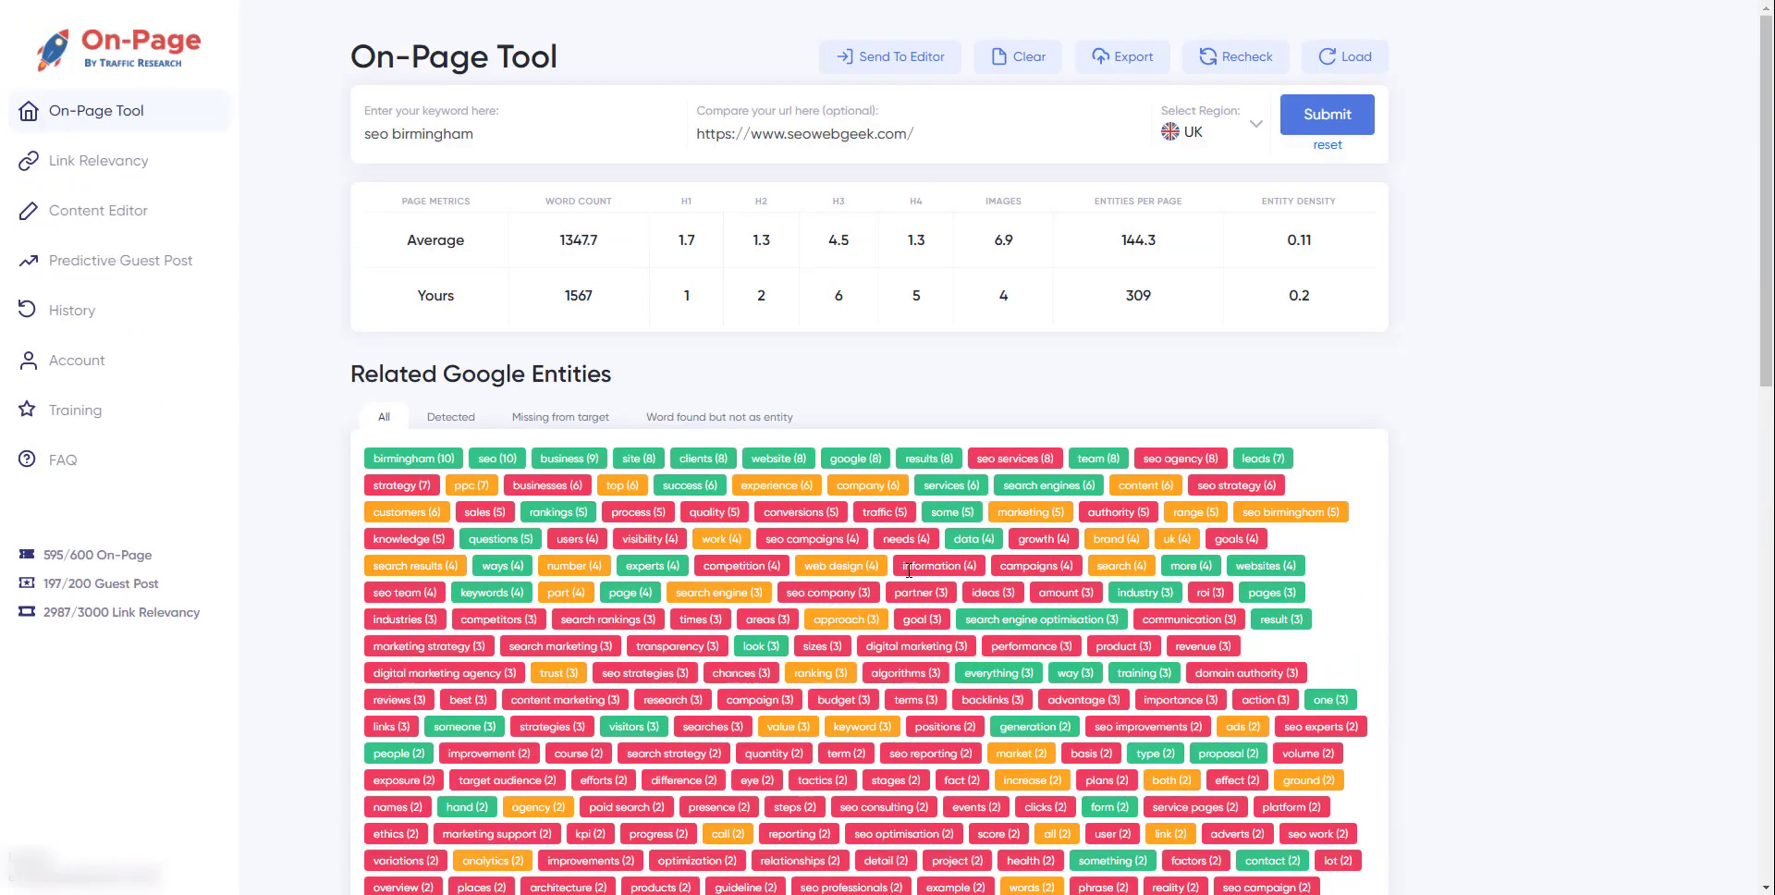
scroll(958, 707, "down", 3)
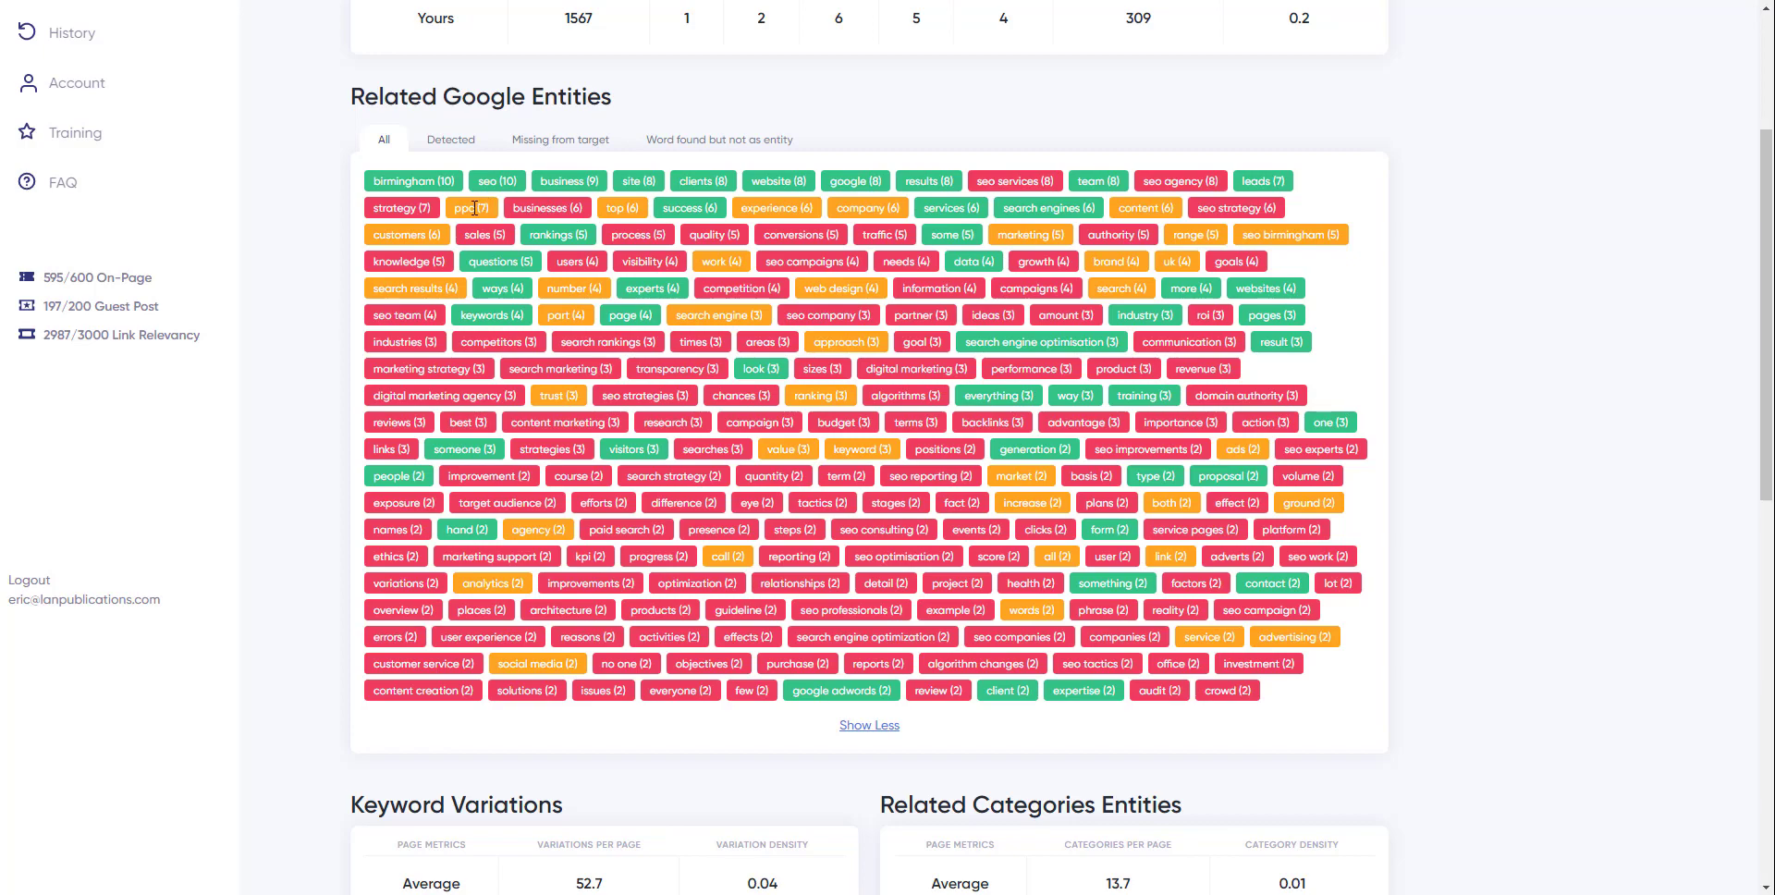
scroll(697, 647, "down", 4)
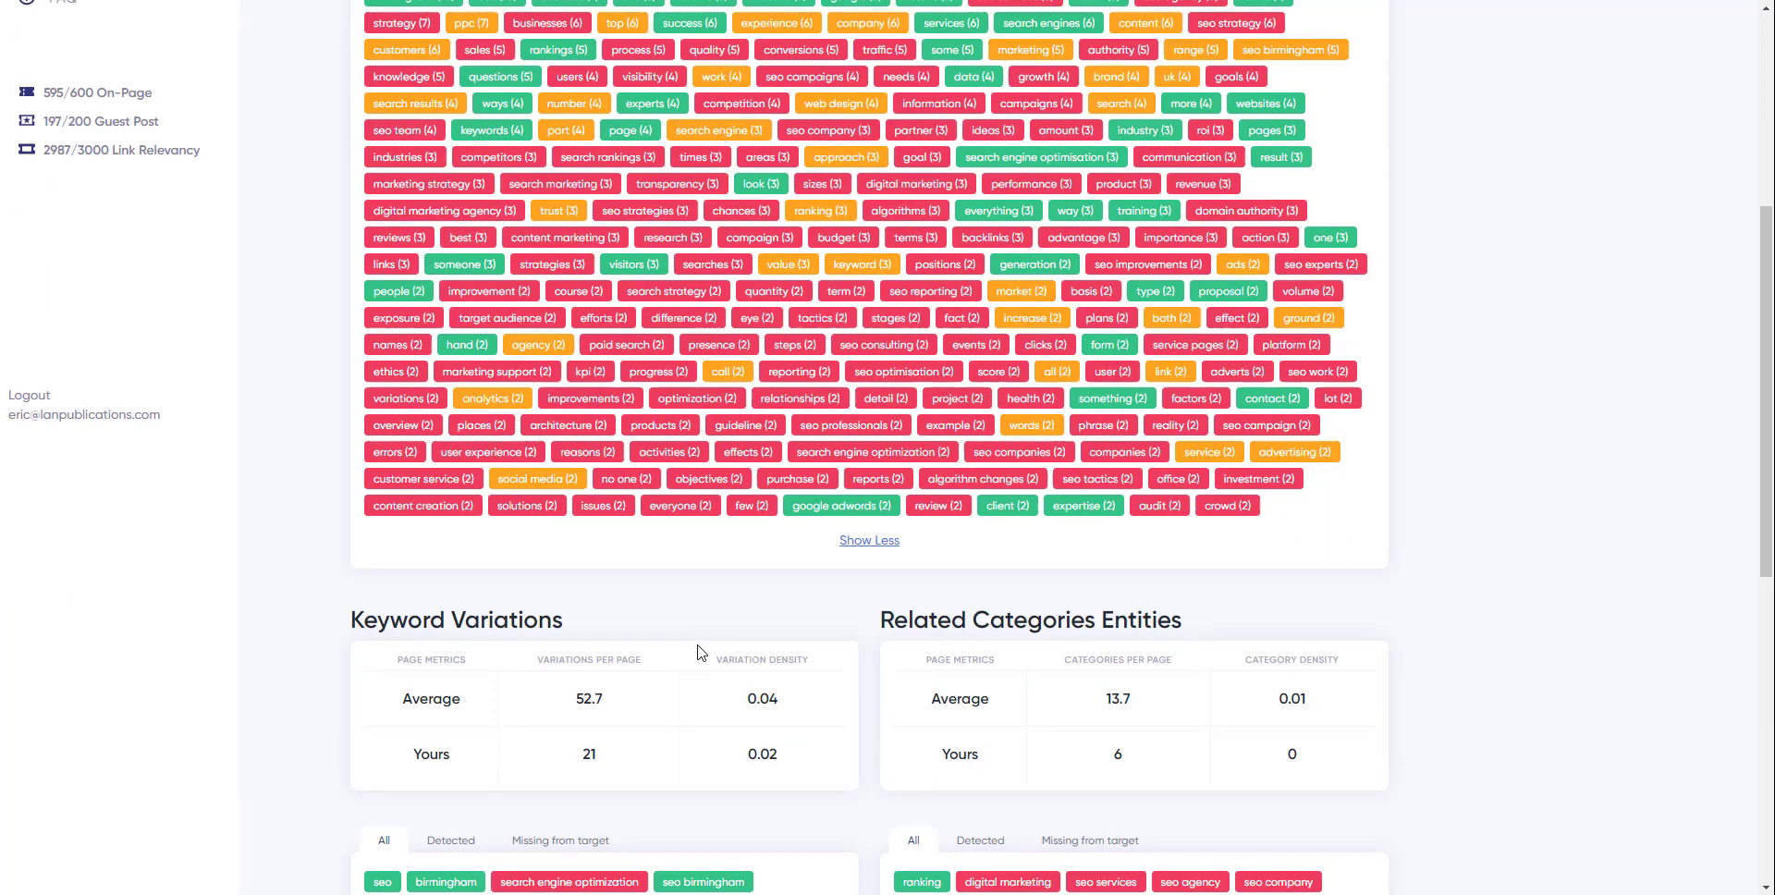
scroll(773, 706, "down", 3)
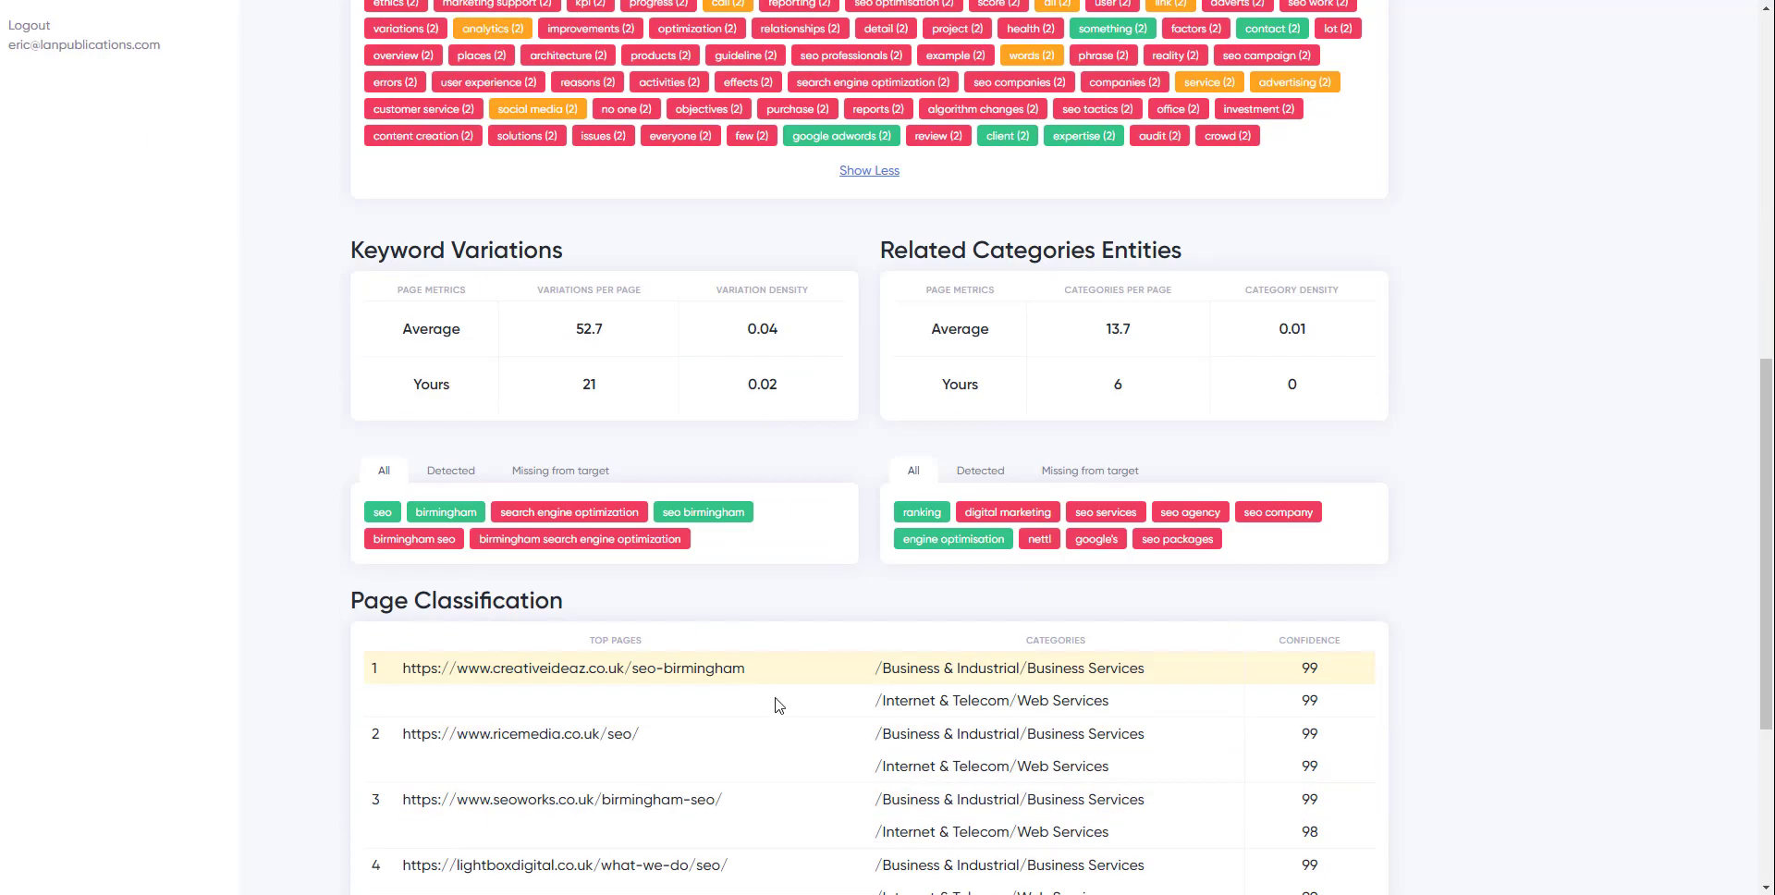
scroll(780, 713, "up", 5)
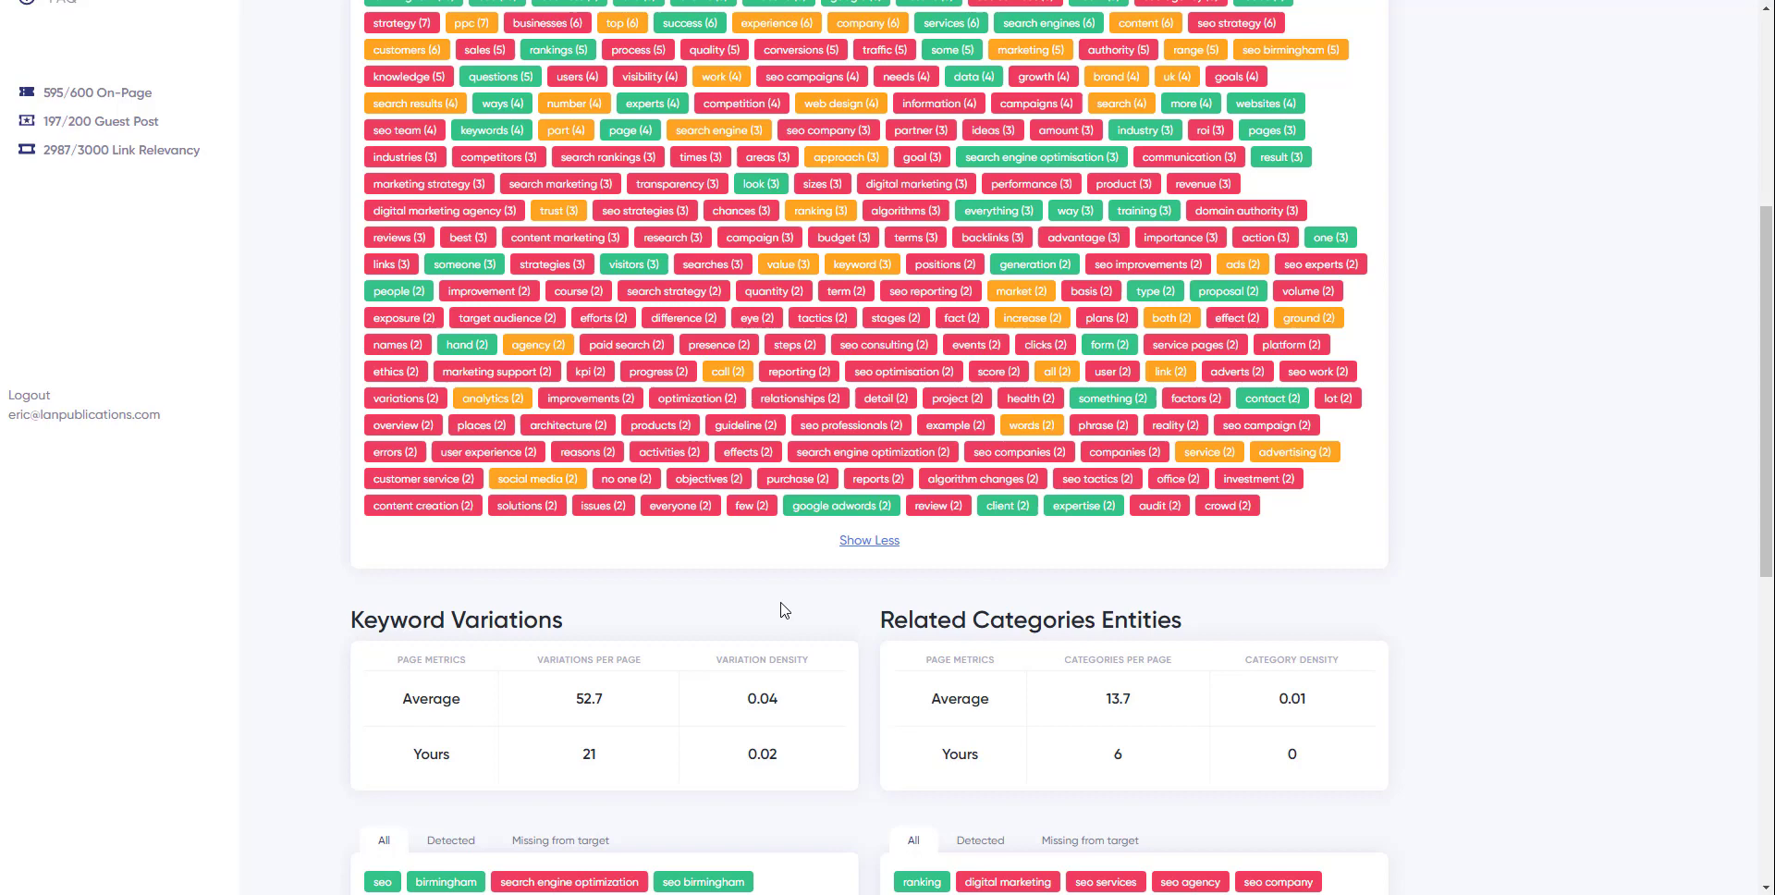
scroll(800, 614, "down", 2)
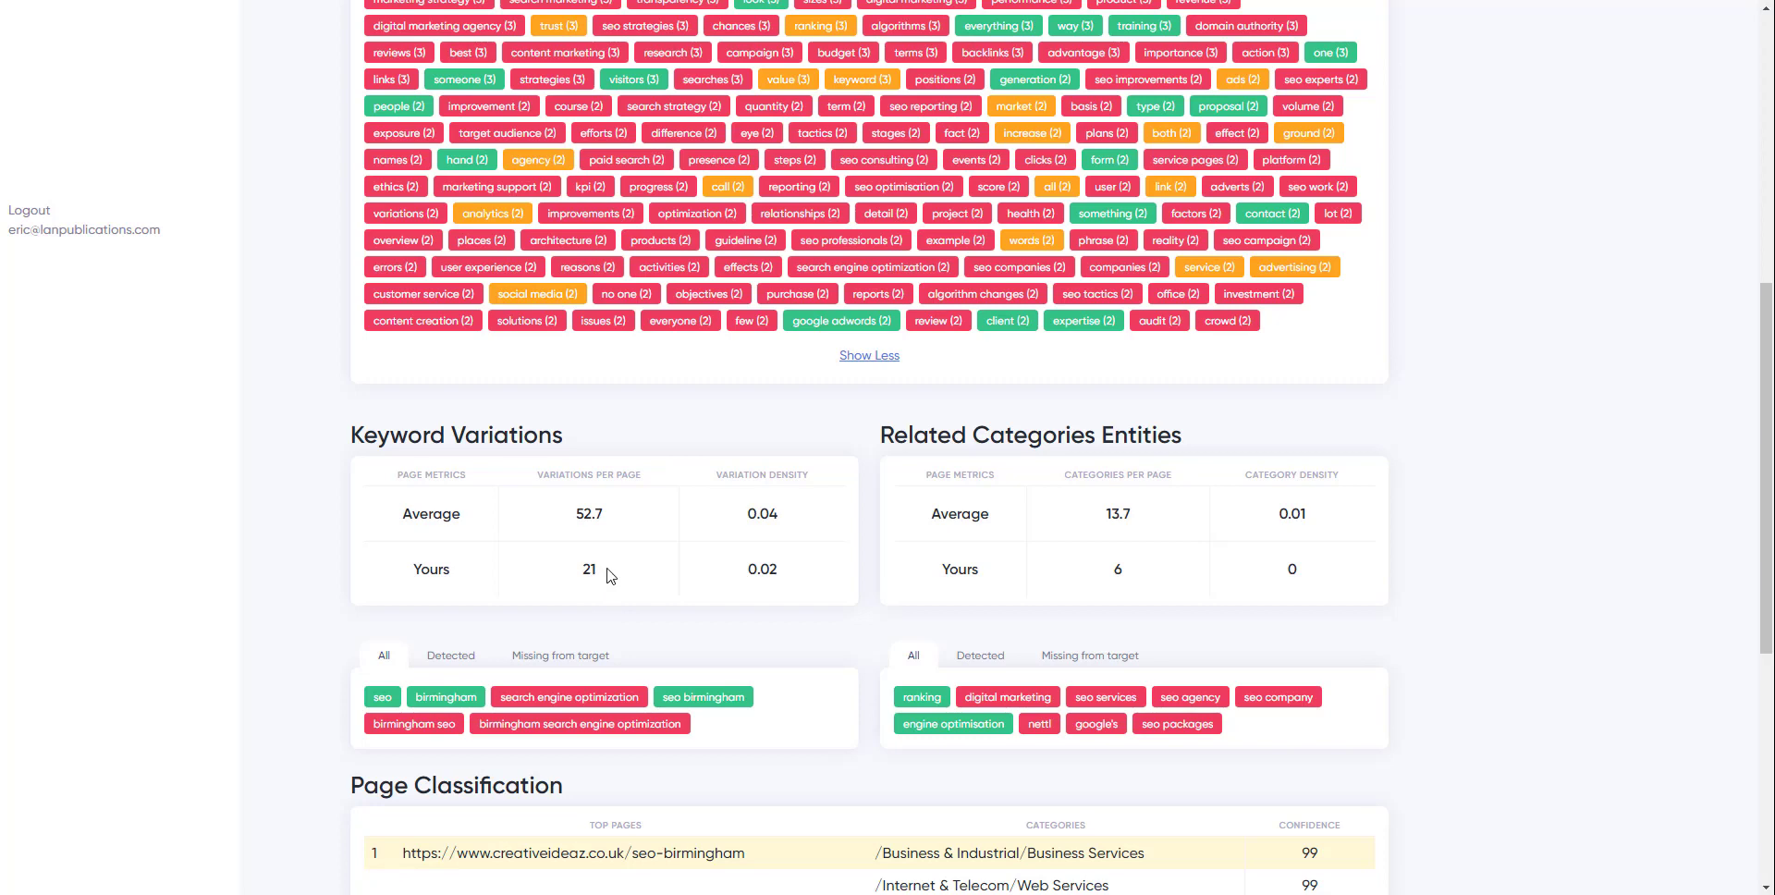
left_click_drag(614, 514, 551, 520)
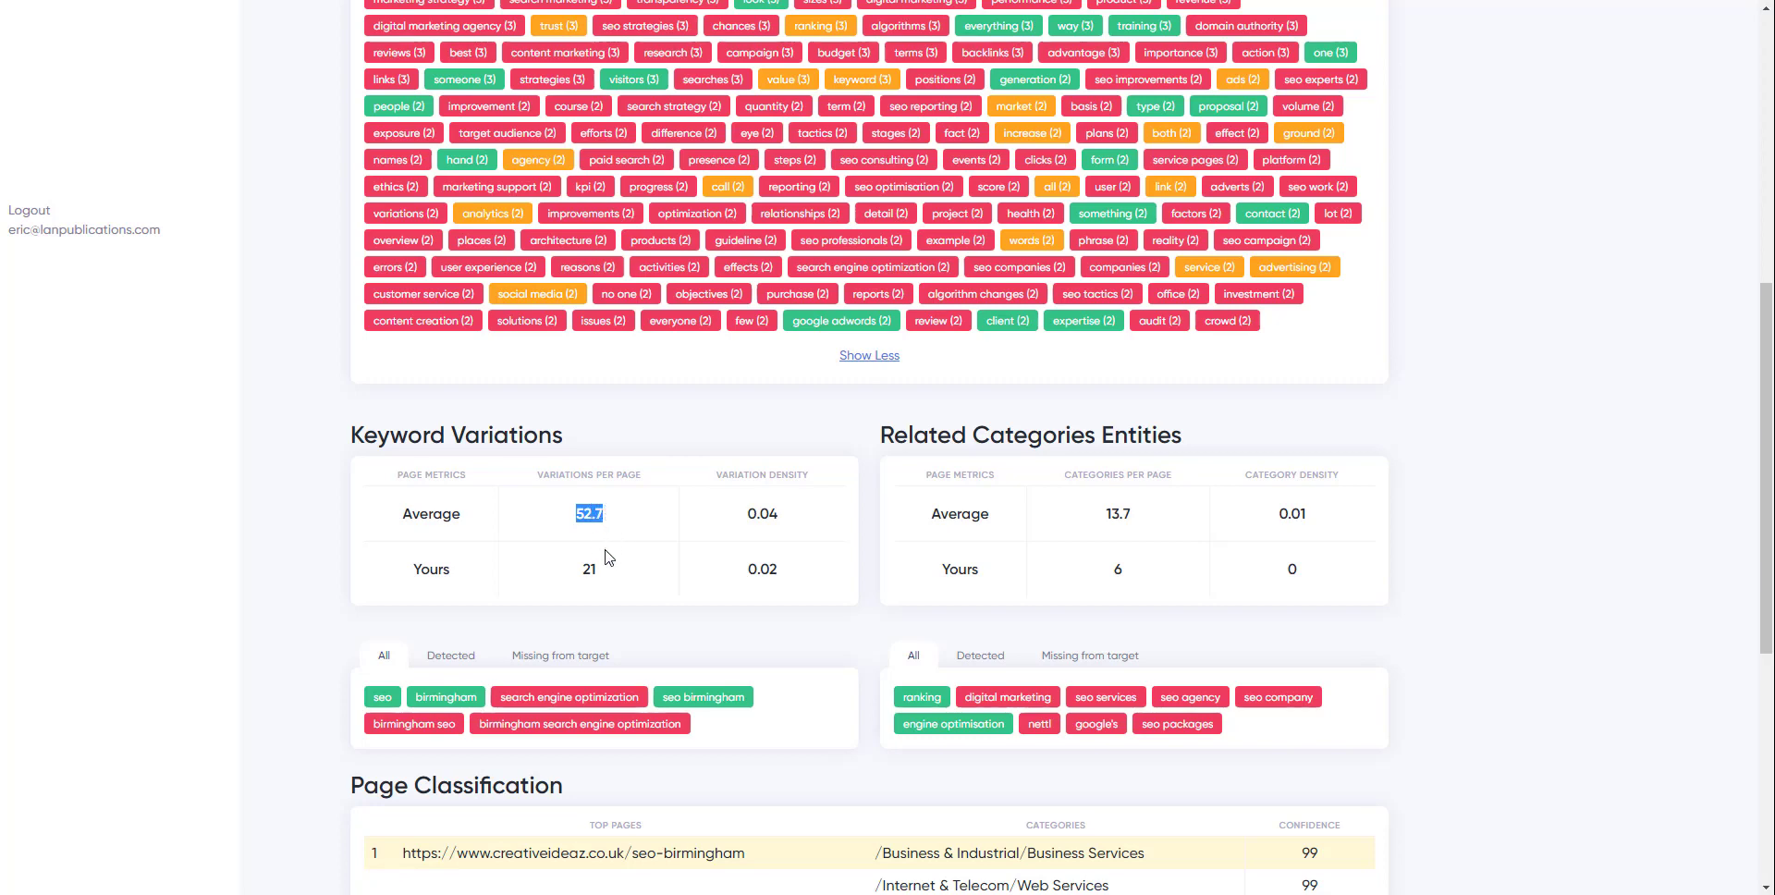
left_click_drag(602, 582, 585, 575)
scroll(584, 575, "up", 7)
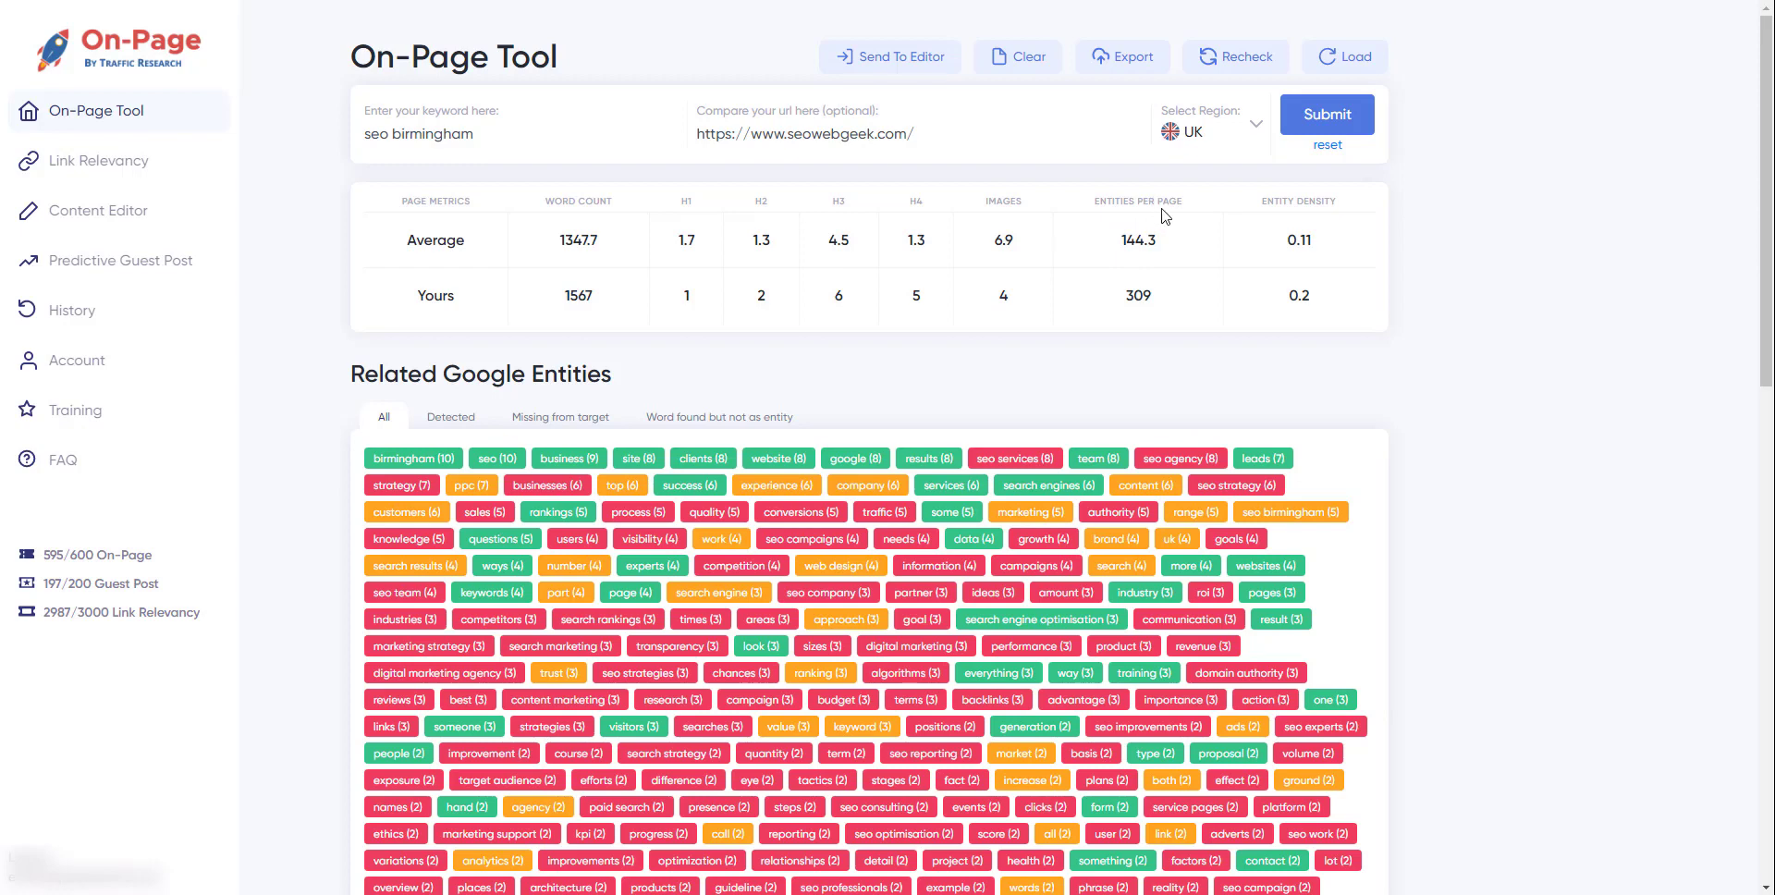
left_click_drag(1163, 244, 1111, 244)
left_click_drag(1172, 296, 1128, 296)
left_click_drag(1319, 305, 1281, 298)
scroll(1003, 572, "down", 4)
scroll(1003, 571, "down", 1)
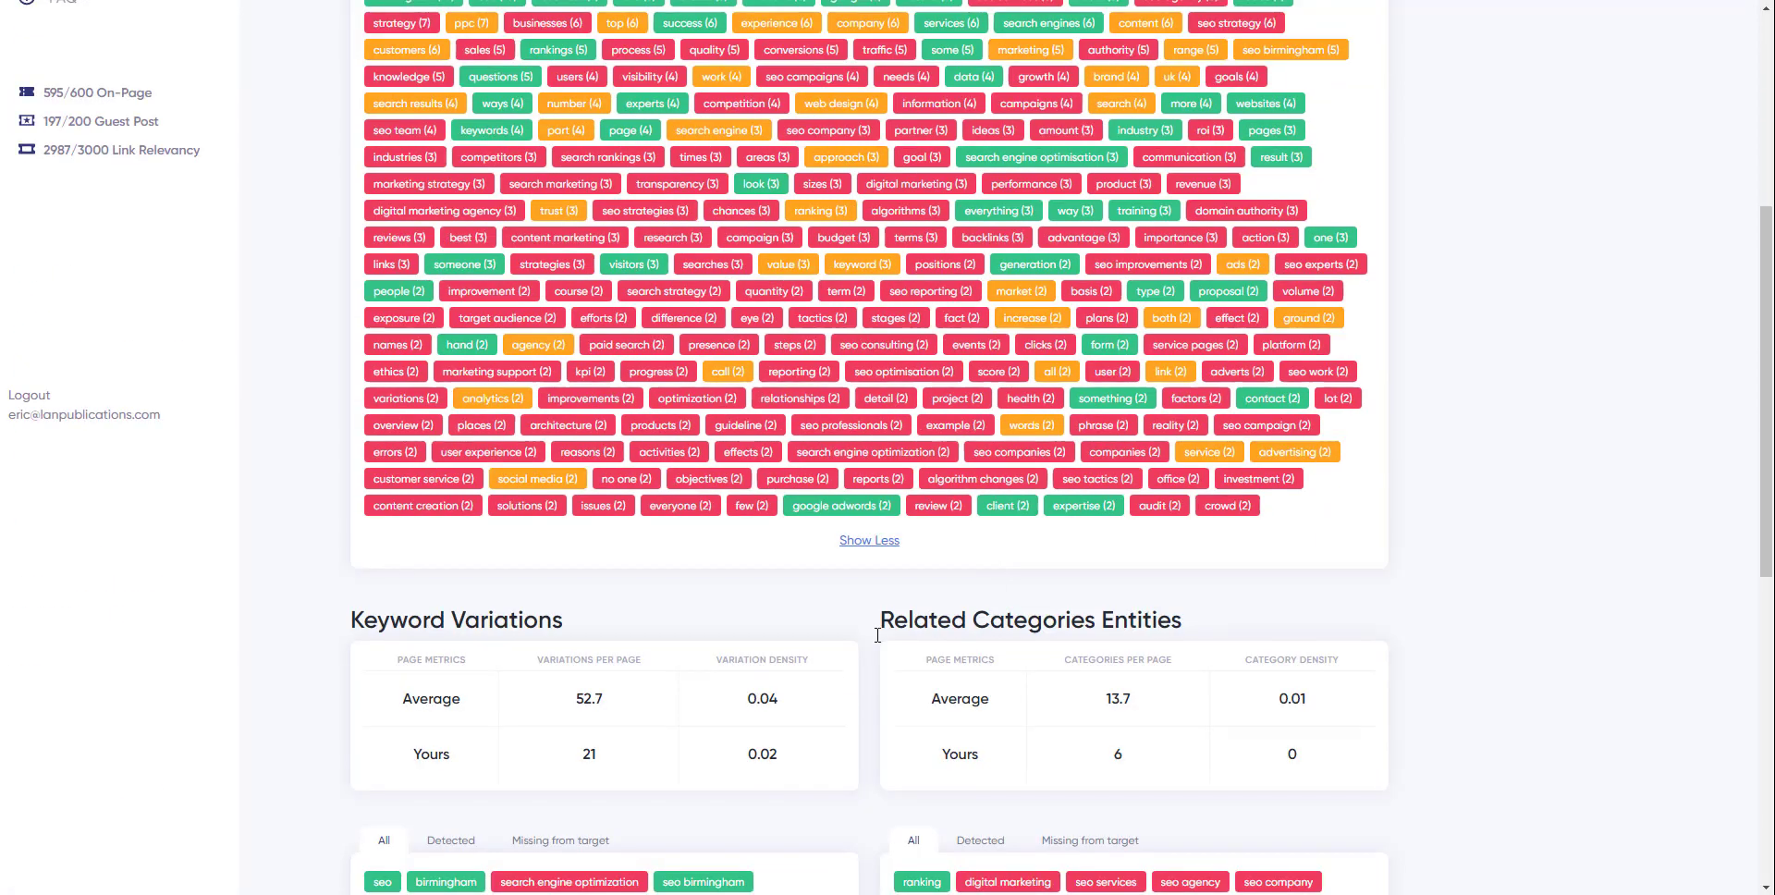
left_click_drag(611, 761, 556, 764)
scroll(841, 317, "up", 1)
scroll(840, 317, "up", 1)
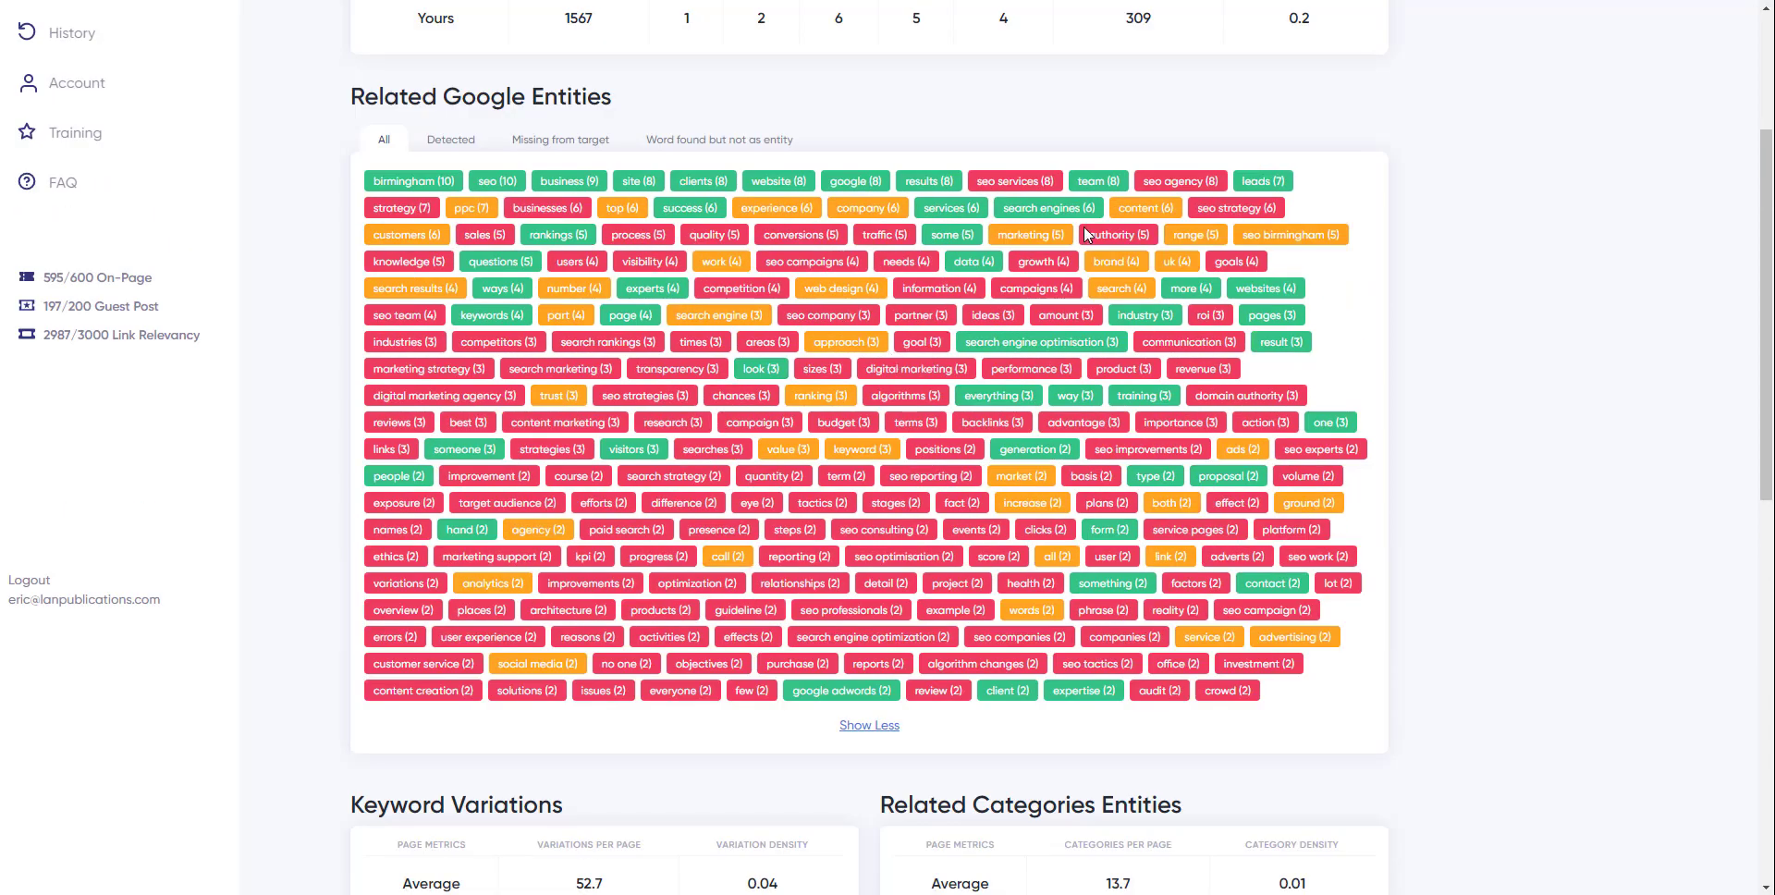
scroll(957, 585, "down", 2)
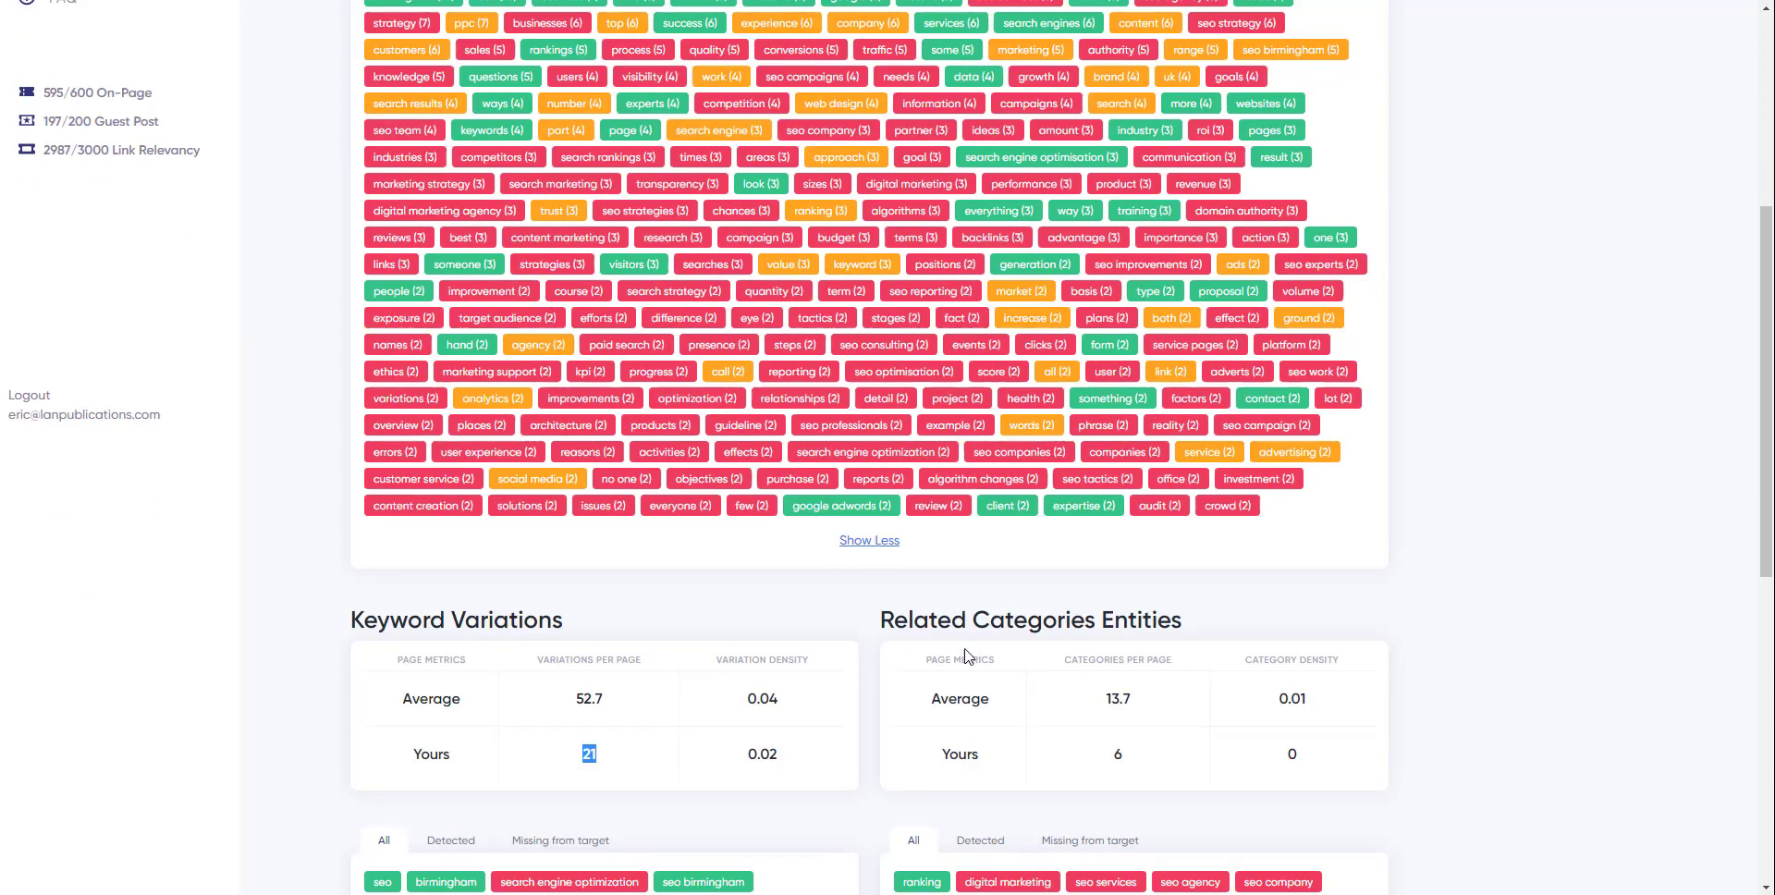
scroll(816, 776, "up", 5)
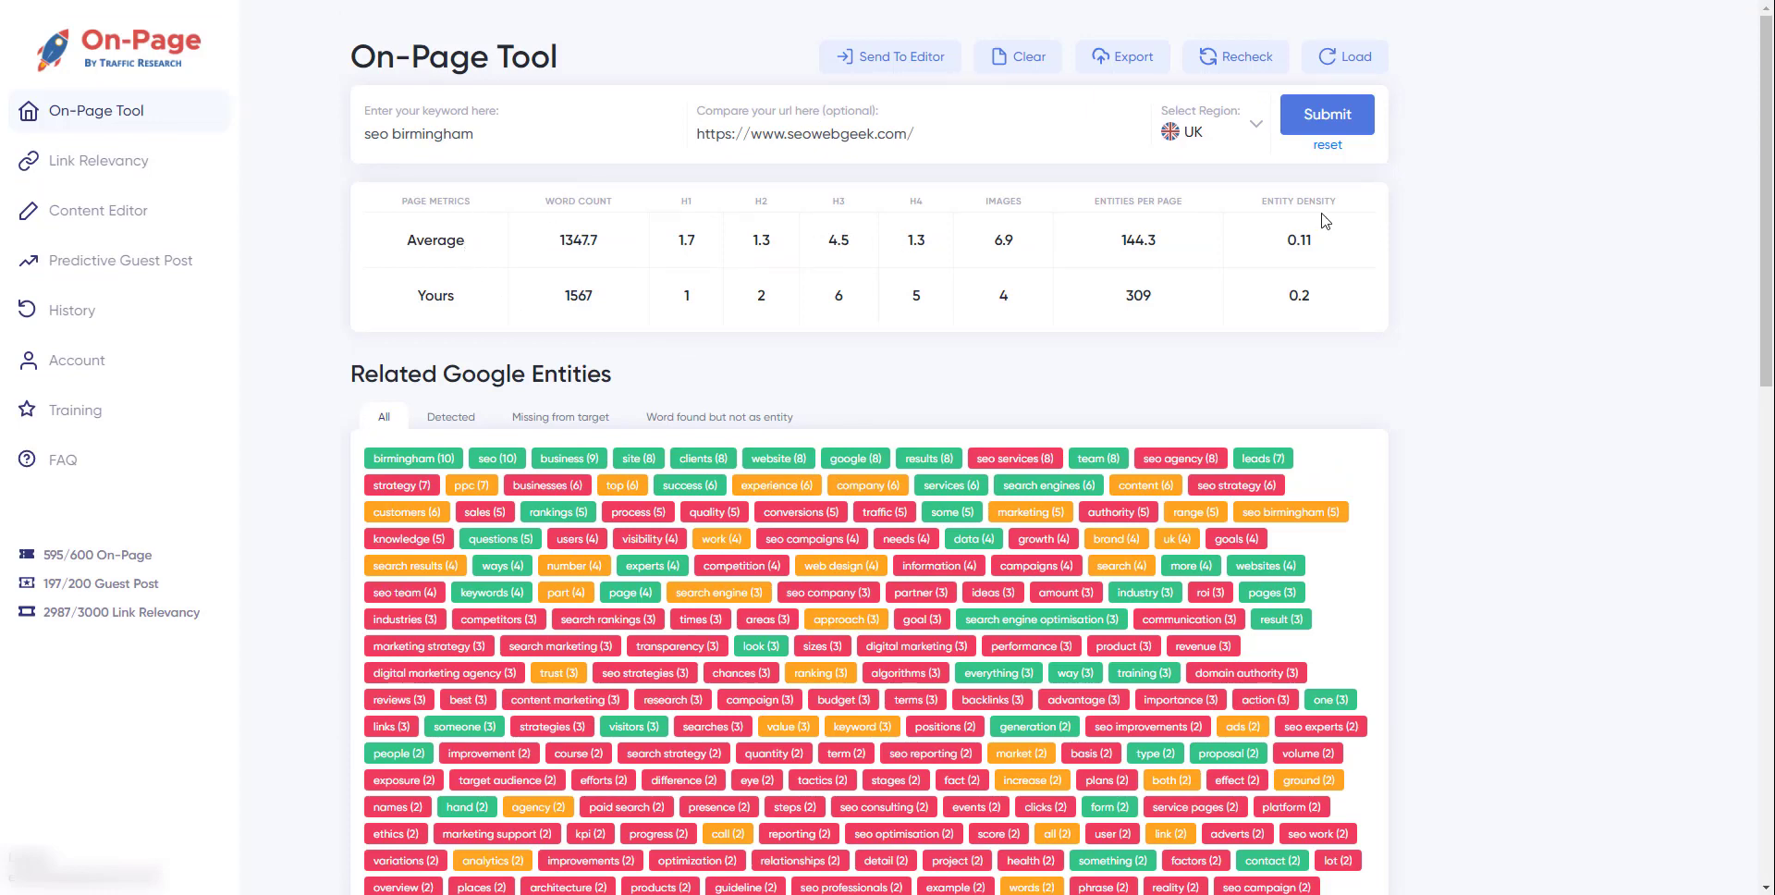
triple_click(408, 201)
left_click_drag(687, 204, 1331, 296)
left_click(1331, 295)
left_click_drag(560, 305, 614, 303)
left_click_drag(1119, 296, 1183, 299)
left_click(1284, 303)
scroll(699, 525, "down", 8)
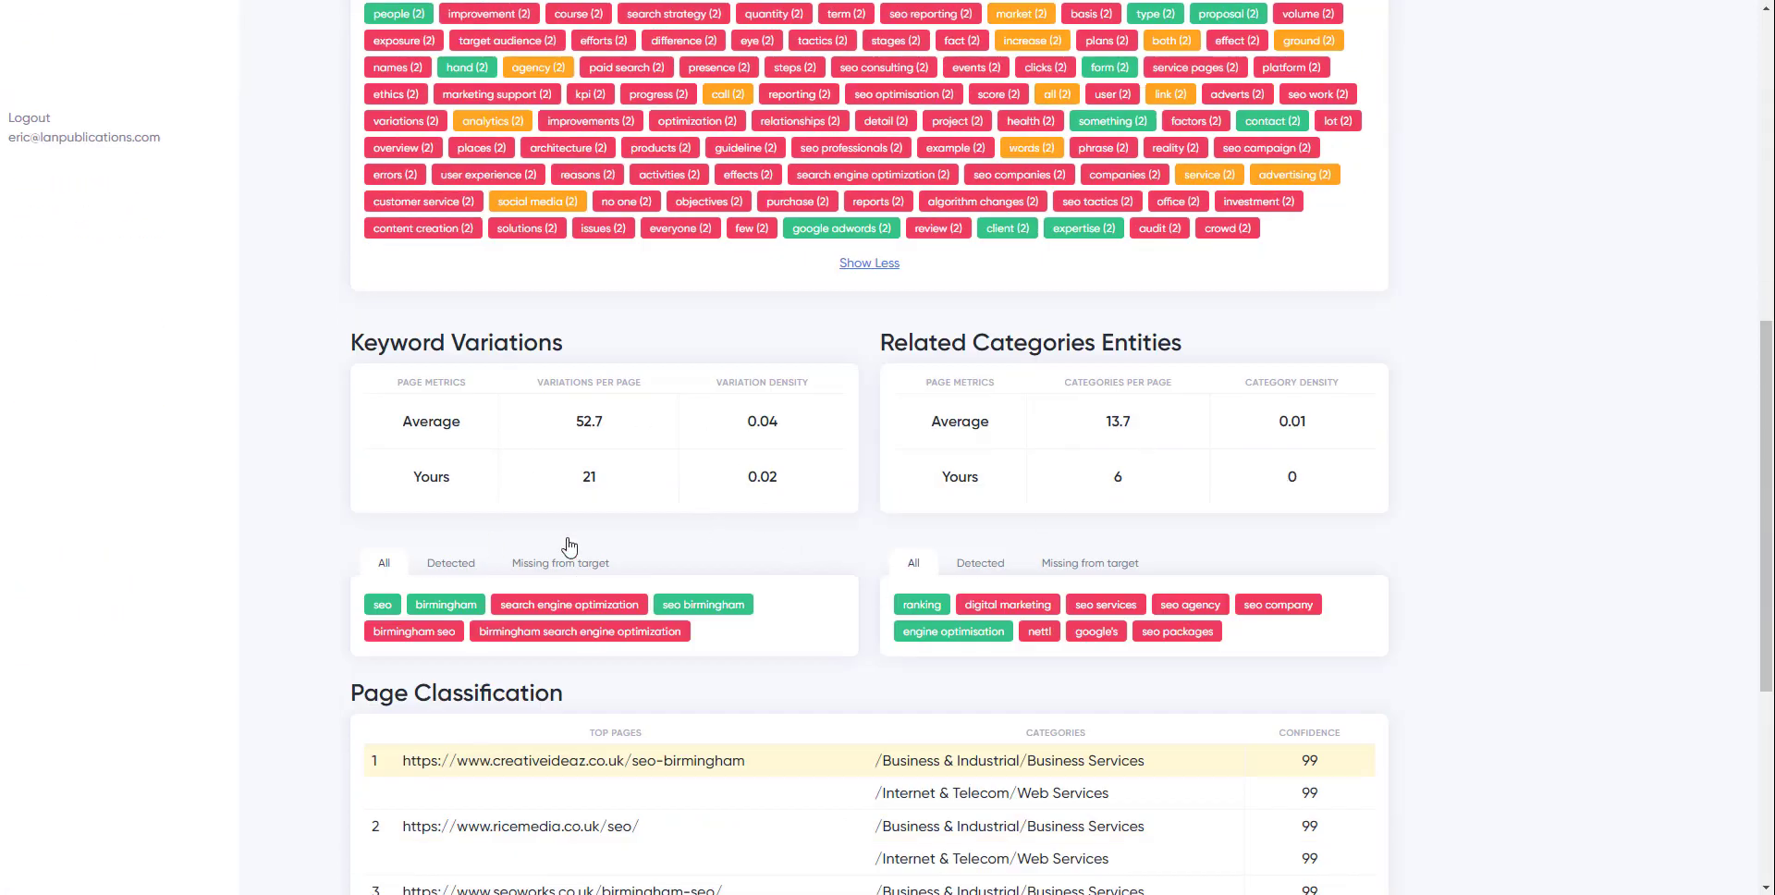
left_click_drag(605, 426, 516, 412)
scroll(664, 502, "up", 6)
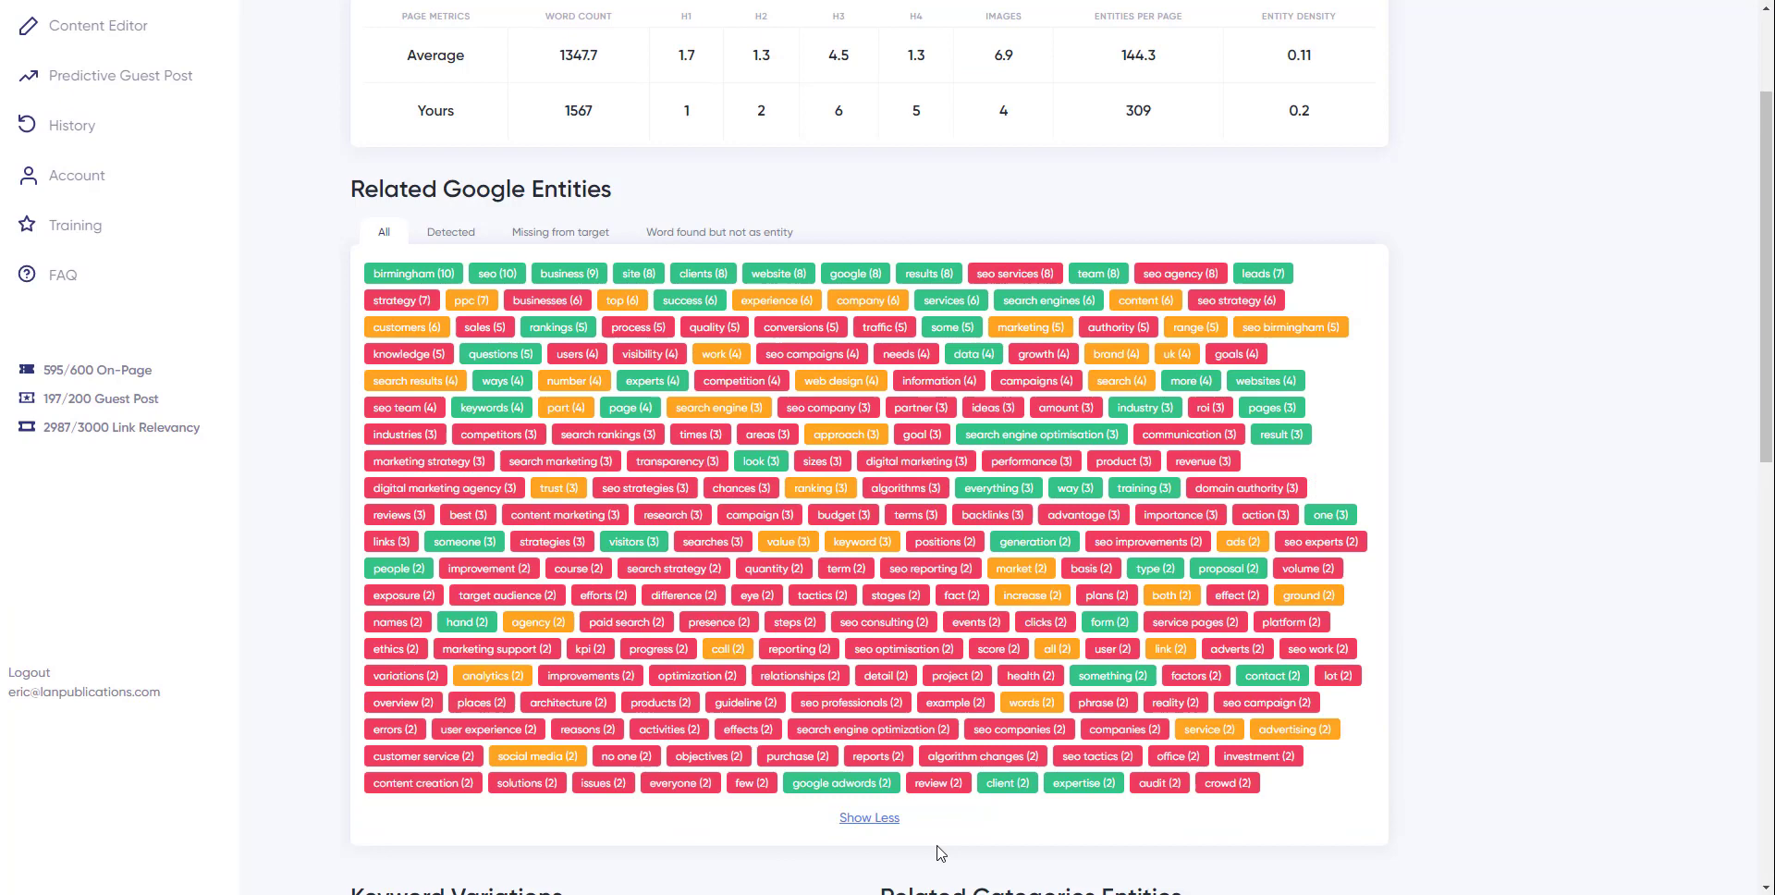
scroll(923, 630, "up", 2)
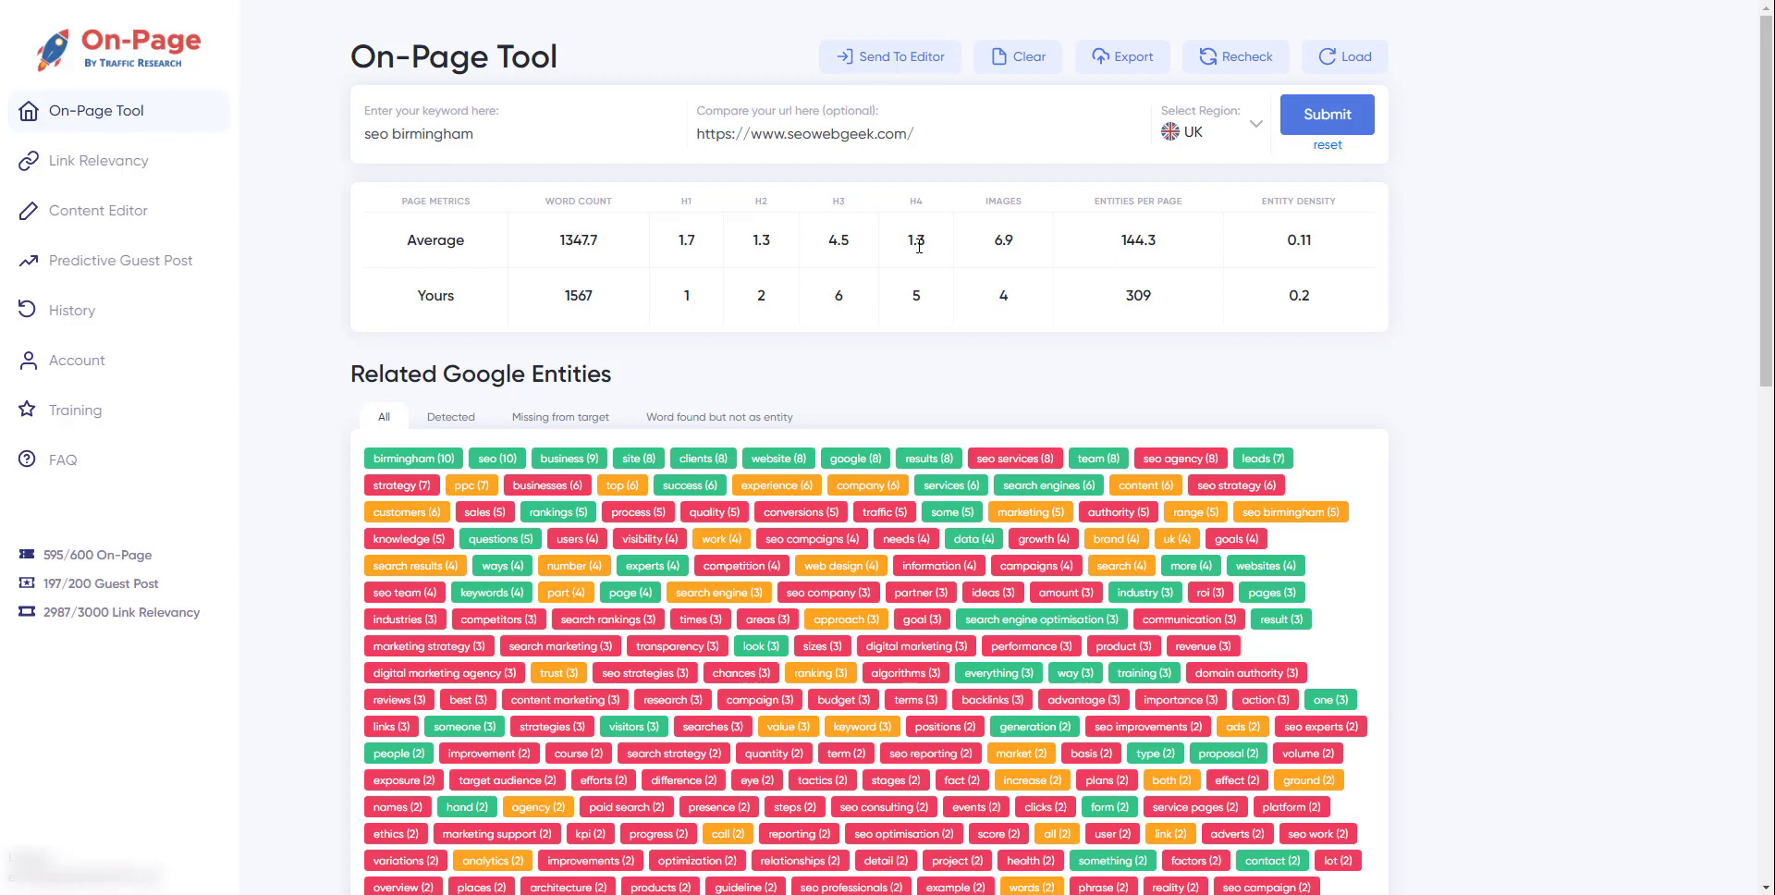
left_click_drag(1037, 312, 990, 298)
scroll(1022, 385, "down", 4)
scroll(915, 438, "down", 3)
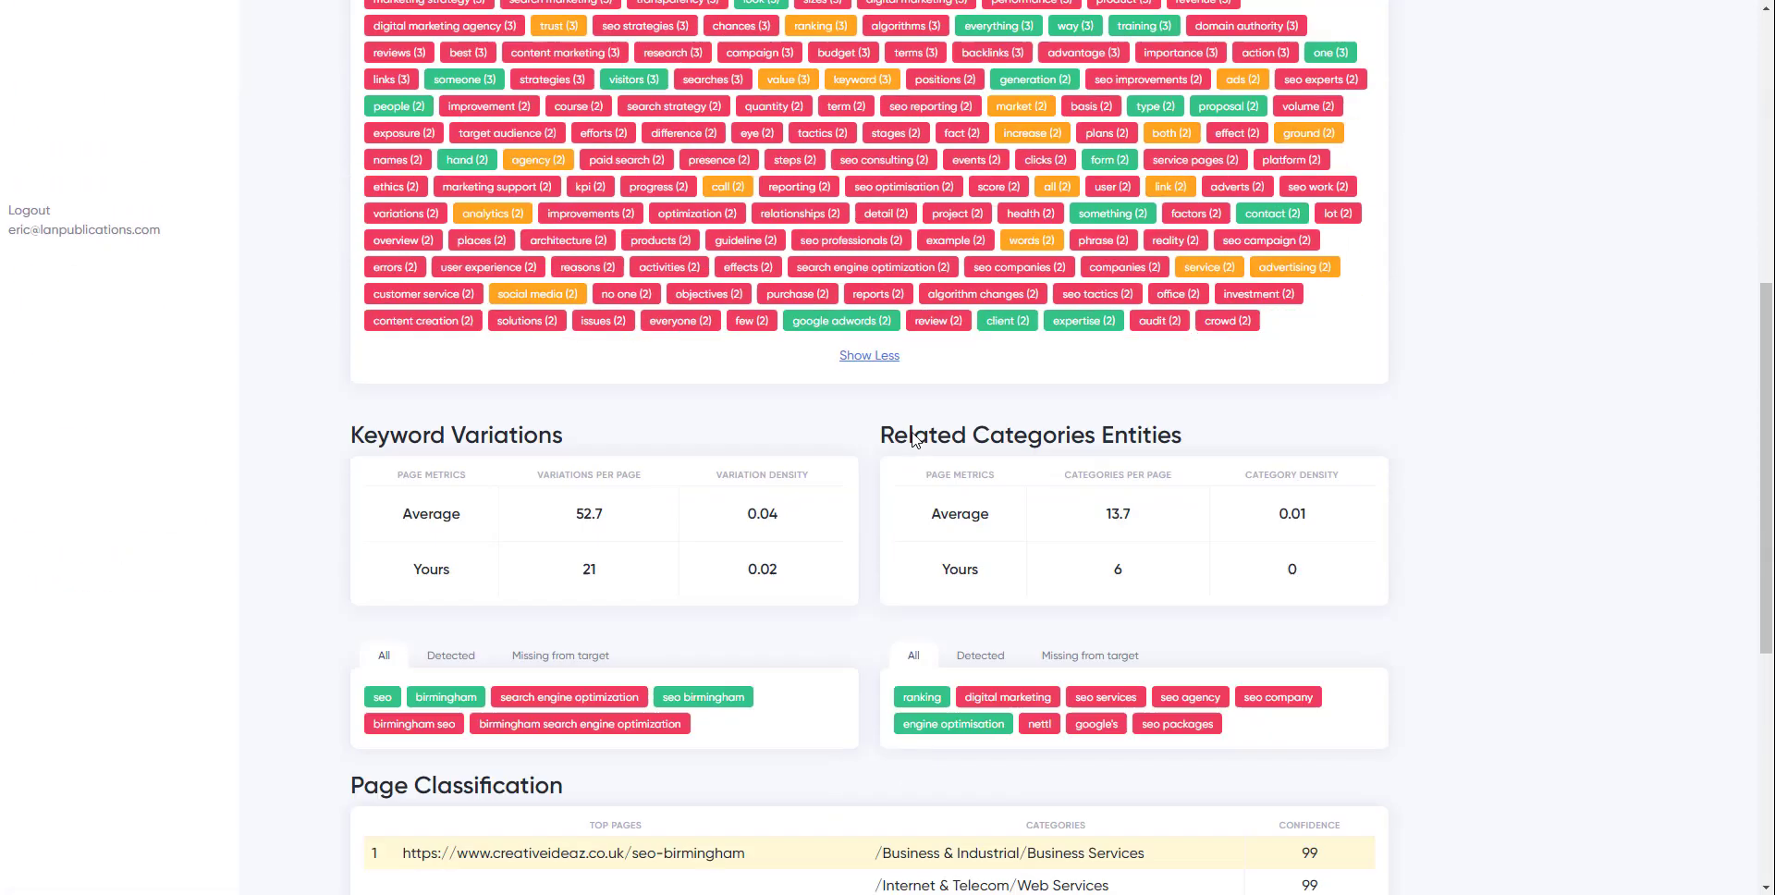
scroll(912, 431, "up", 7)
scroll(884, 650, "down", 2)
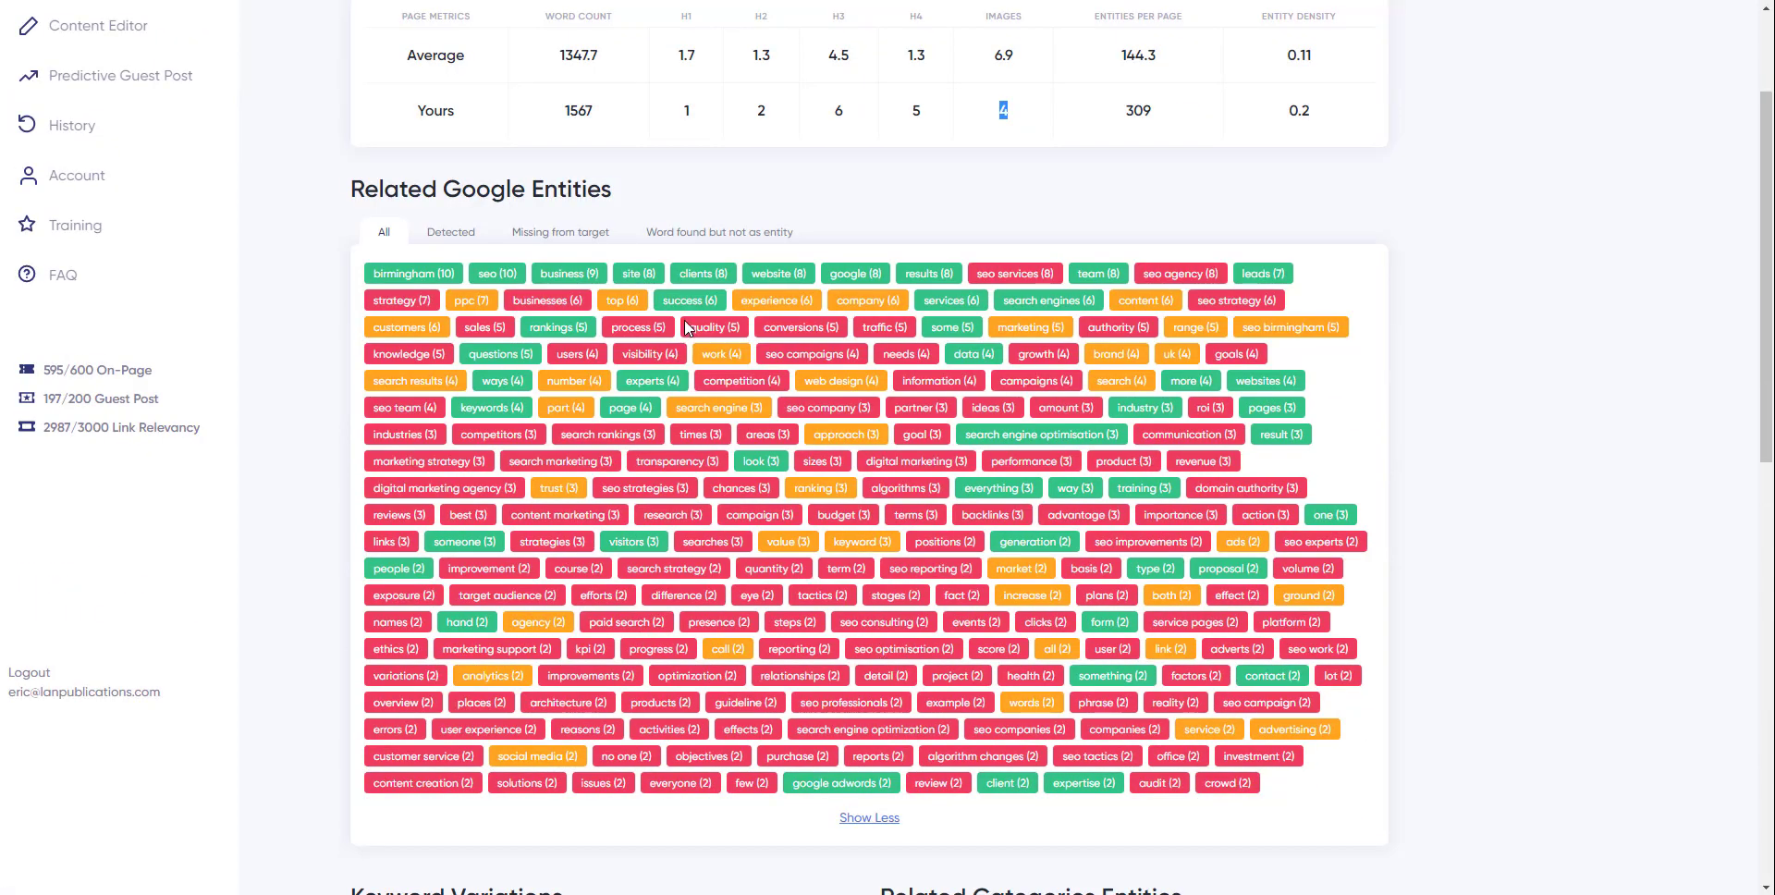
Step: Filter Related Google Entities by Detected, Missing from target, and Word found but not as entity, then return to All
left_click(451, 240)
left_click(452, 238)
left_click(550, 243)
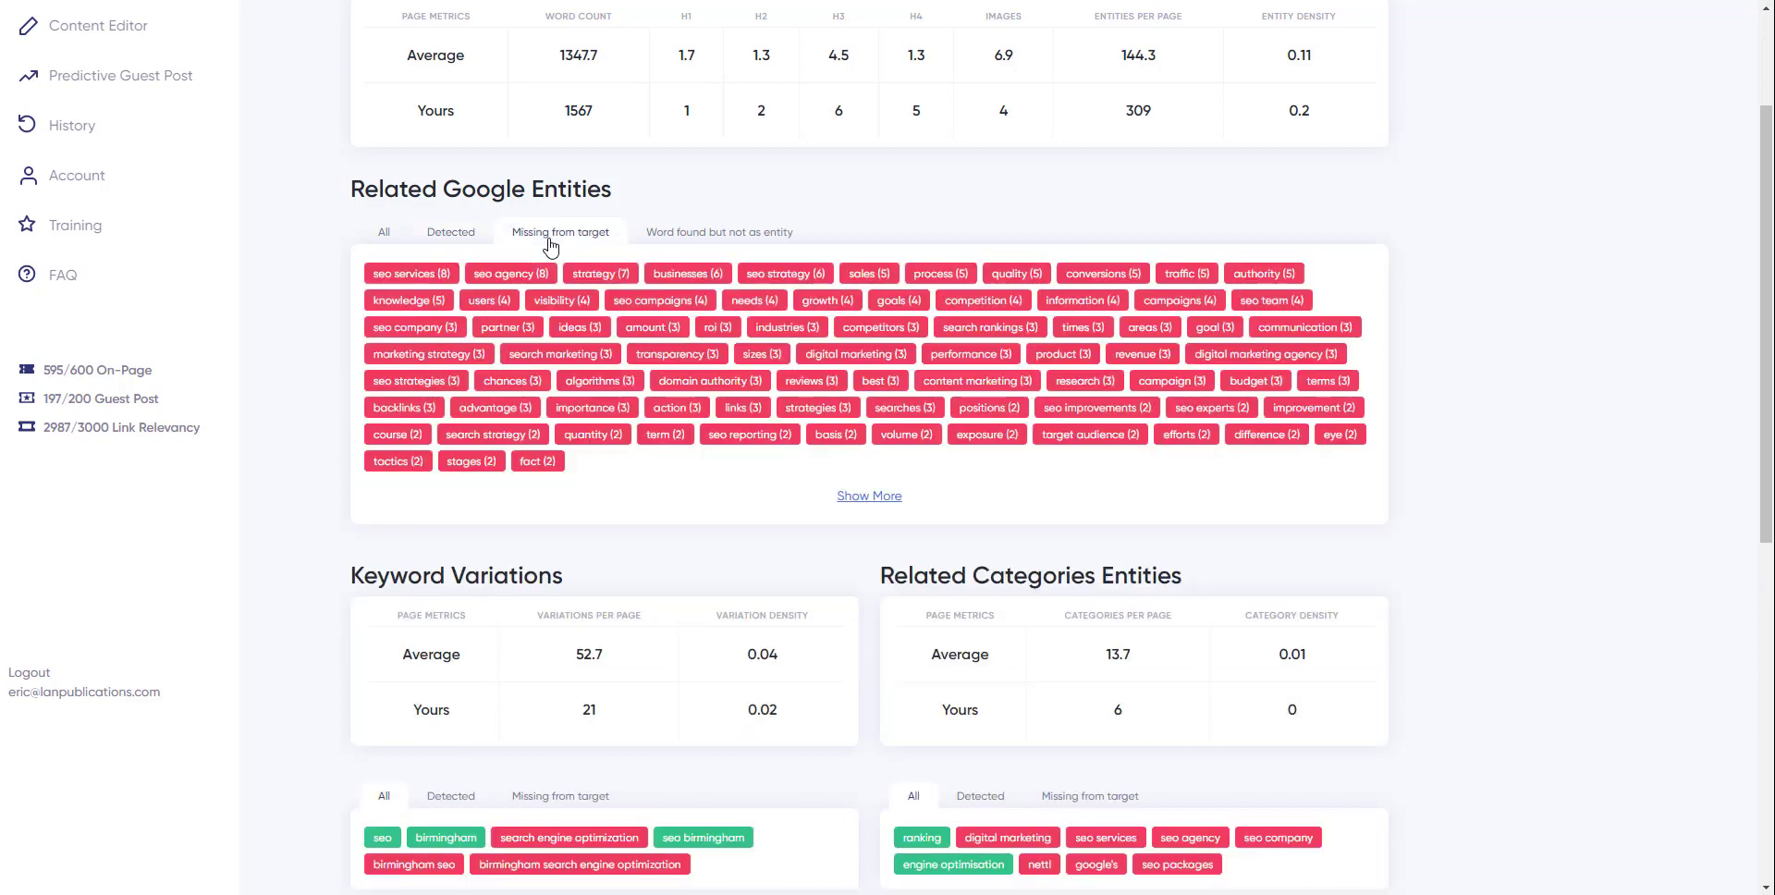
left_click(687, 239)
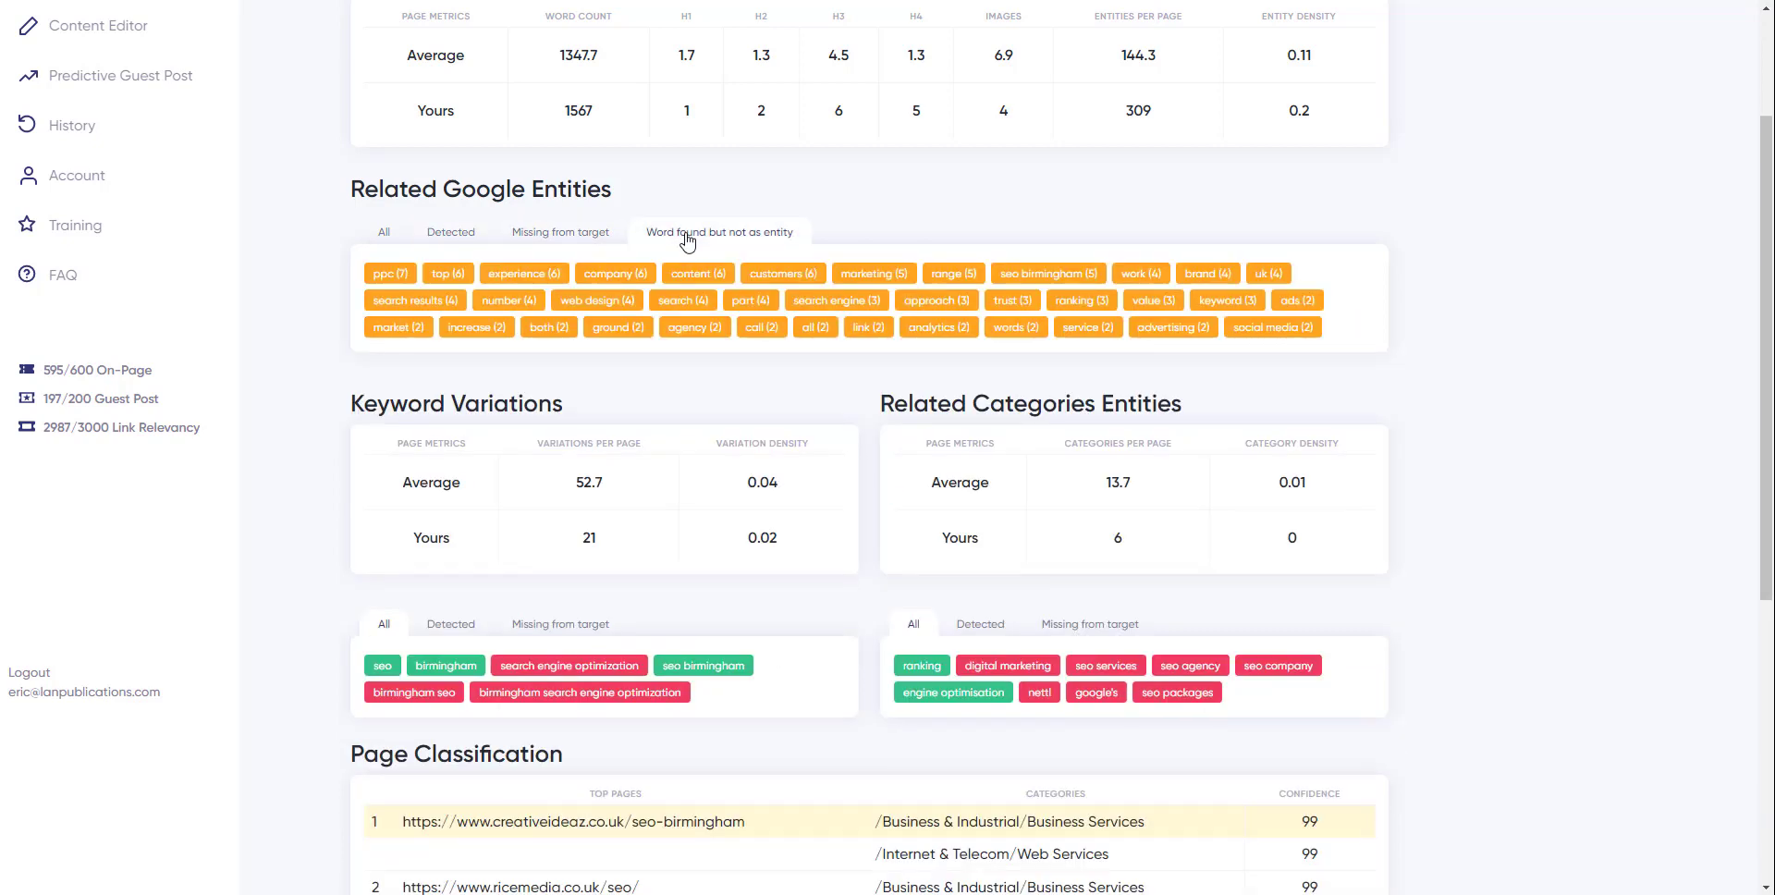
left_click(385, 234)
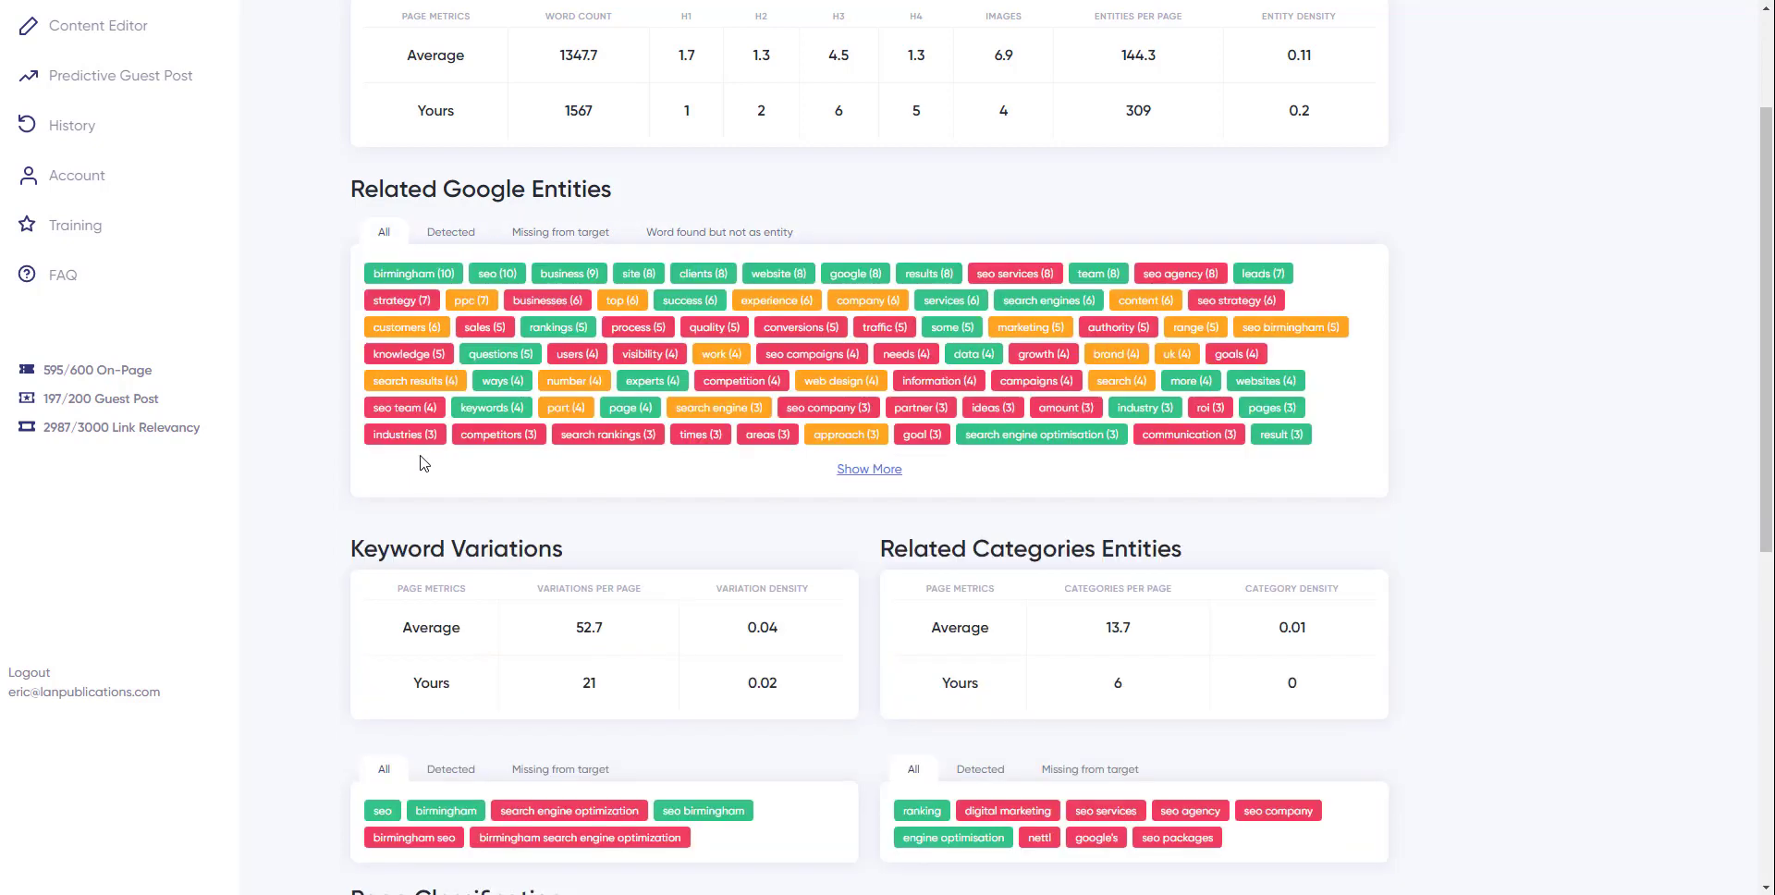
scroll(425, 462, "down", 3)
scroll(737, 330, "up", 2)
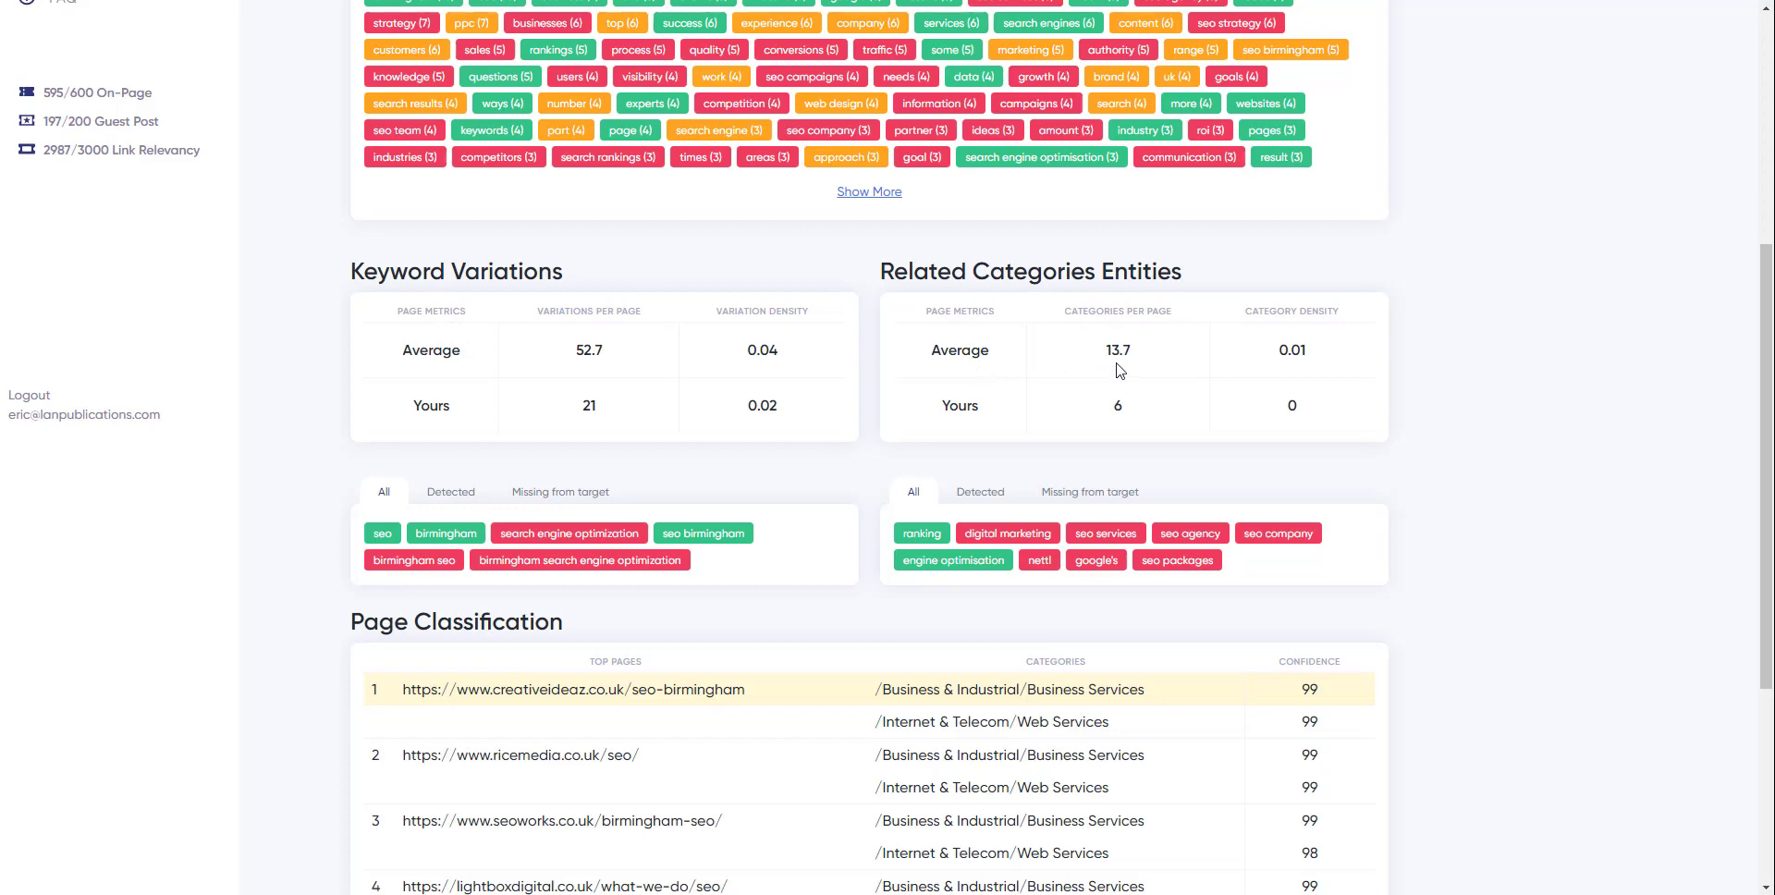
left_click_drag(1107, 351, 1146, 356)
left_click(1151, 363)
left_click_drag(989, 271, 1200, 292)
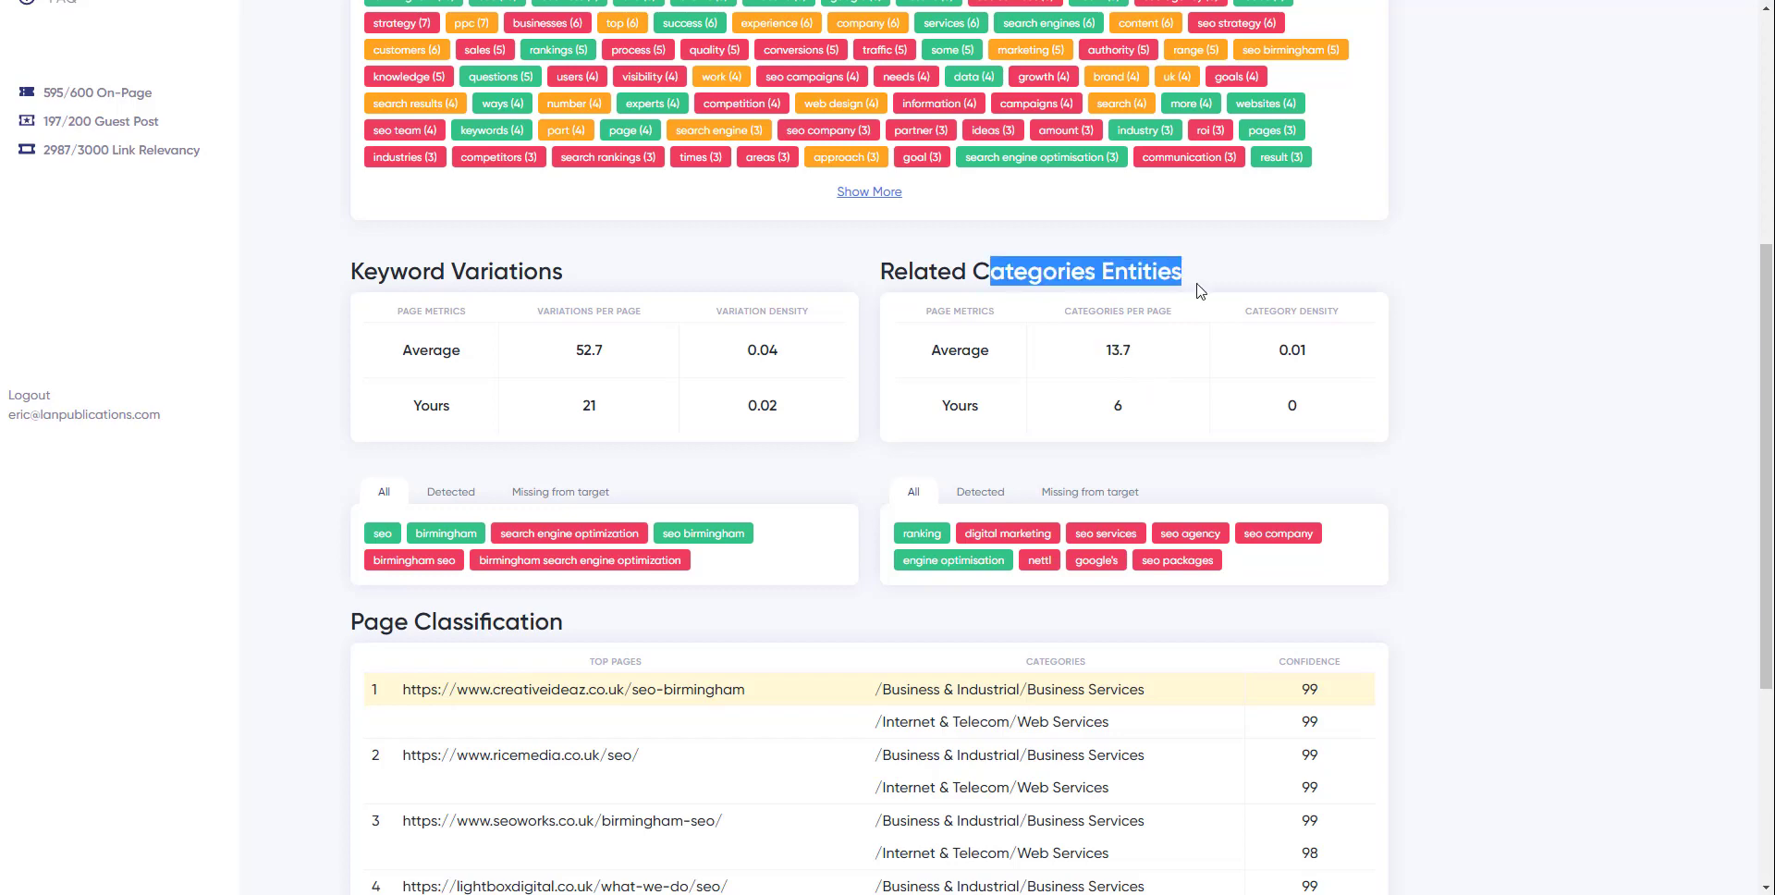
left_click_drag(1125, 409, 1094, 413)
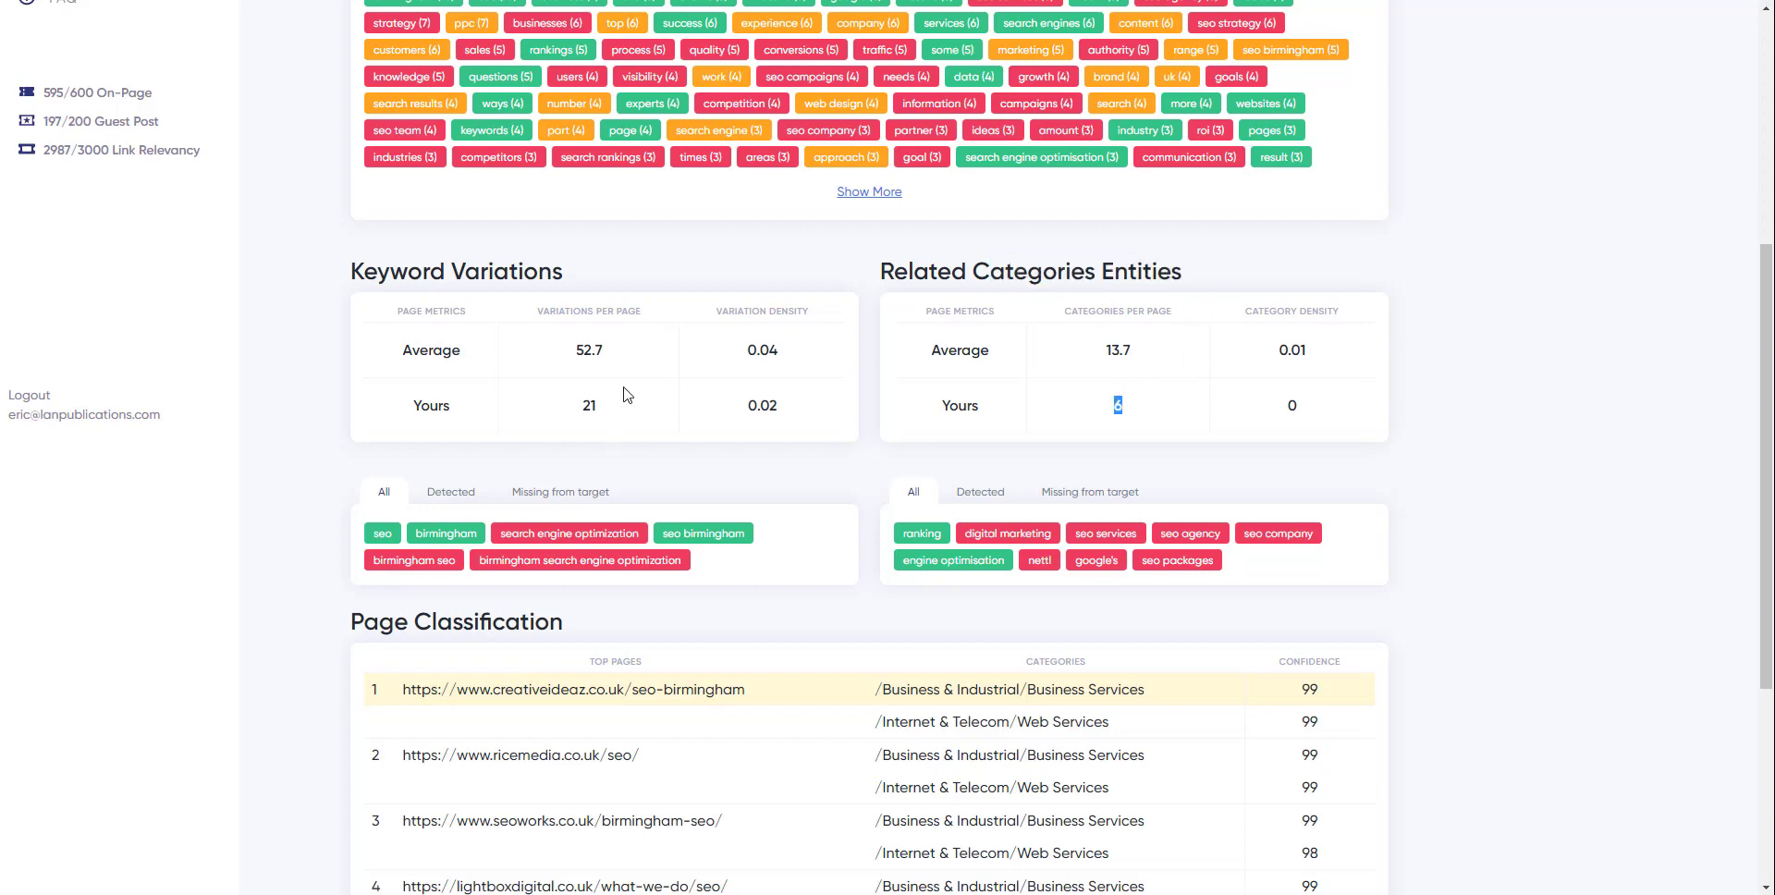
left_click_drag(604, 355, 569, 363)
left_click(593, 354)
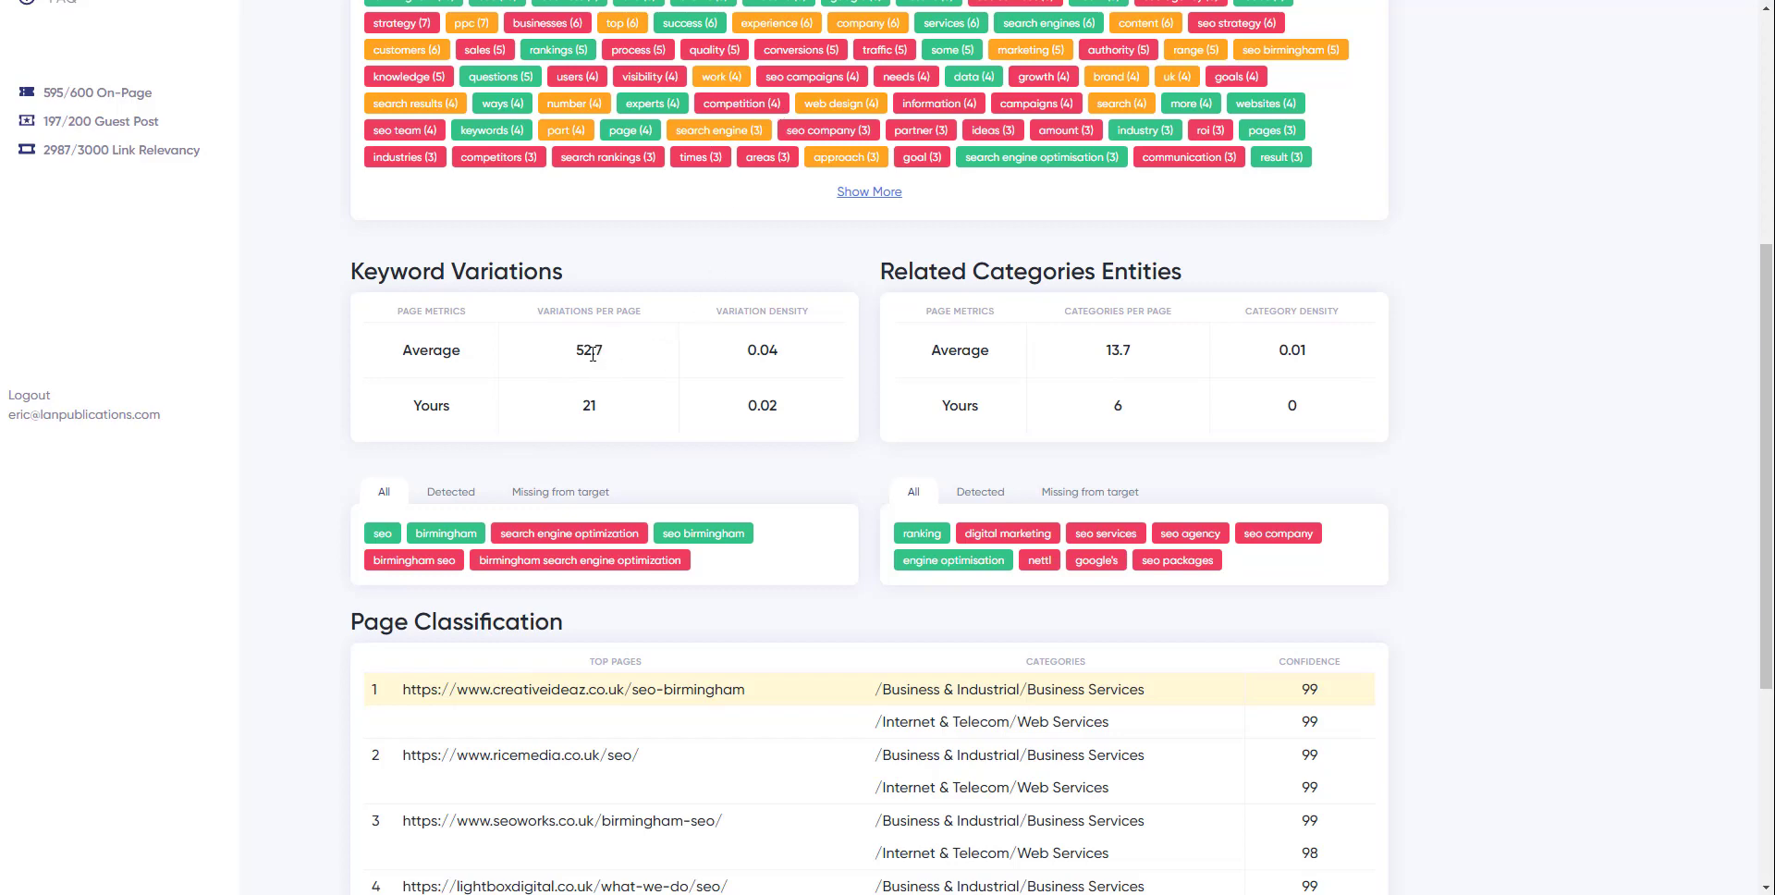
double_click(1125, 350)
scroll(585, 646, "down", 3)
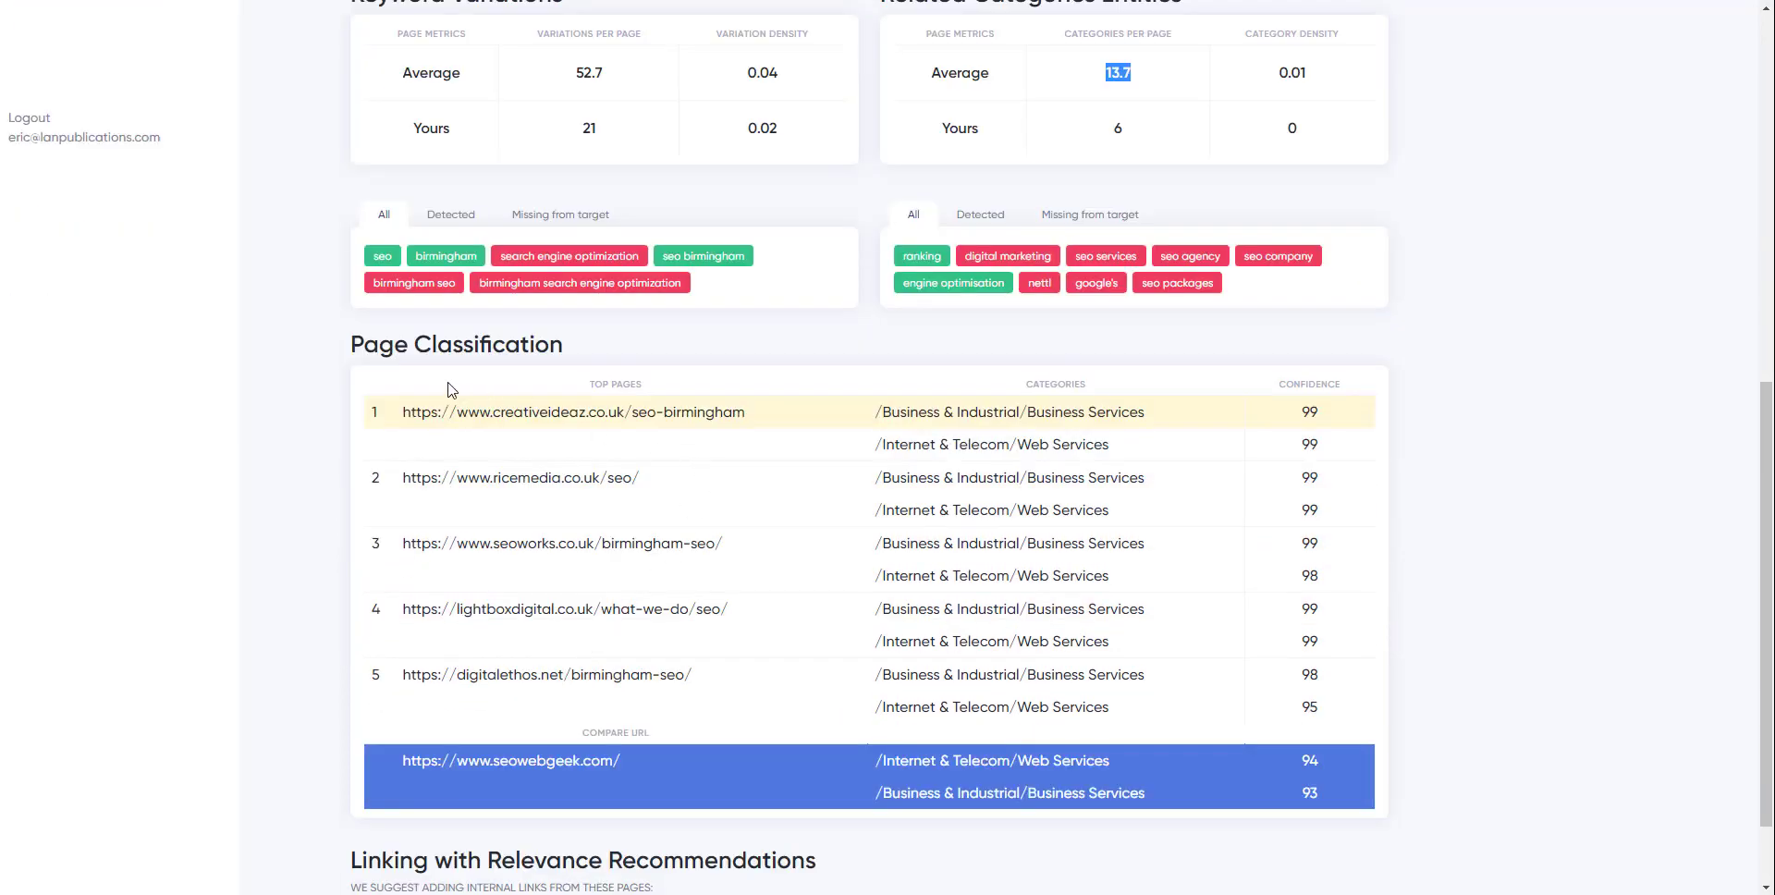
left_click_drag(520, 350, 566, 346)
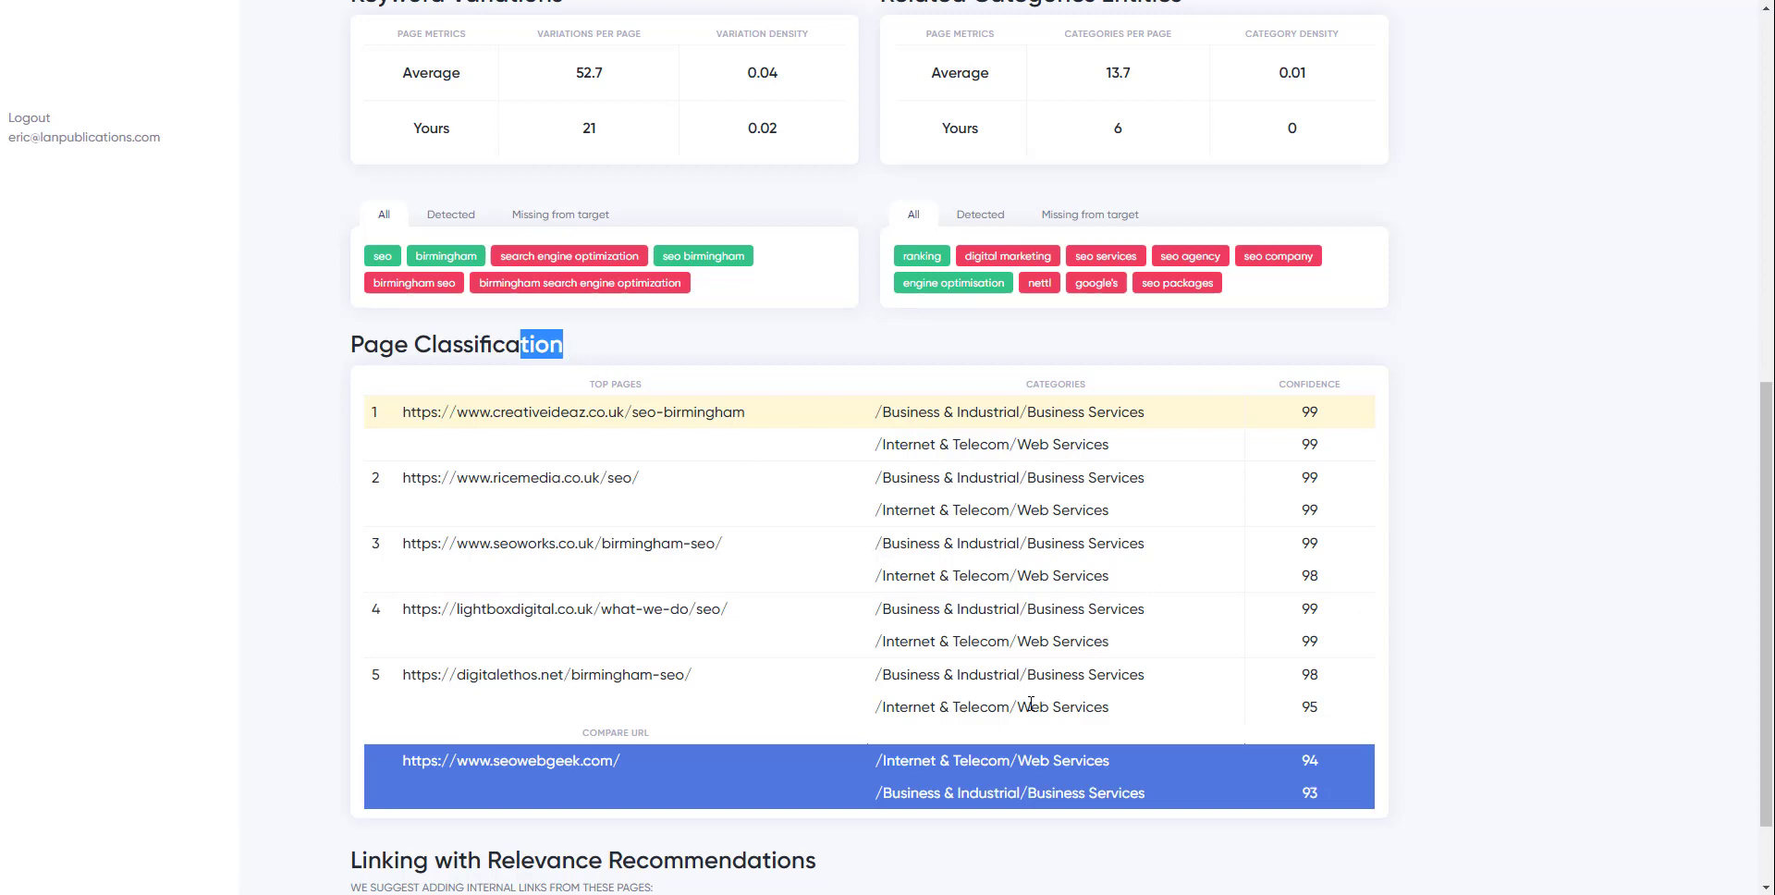
scroll(756, 606, "down", 1)
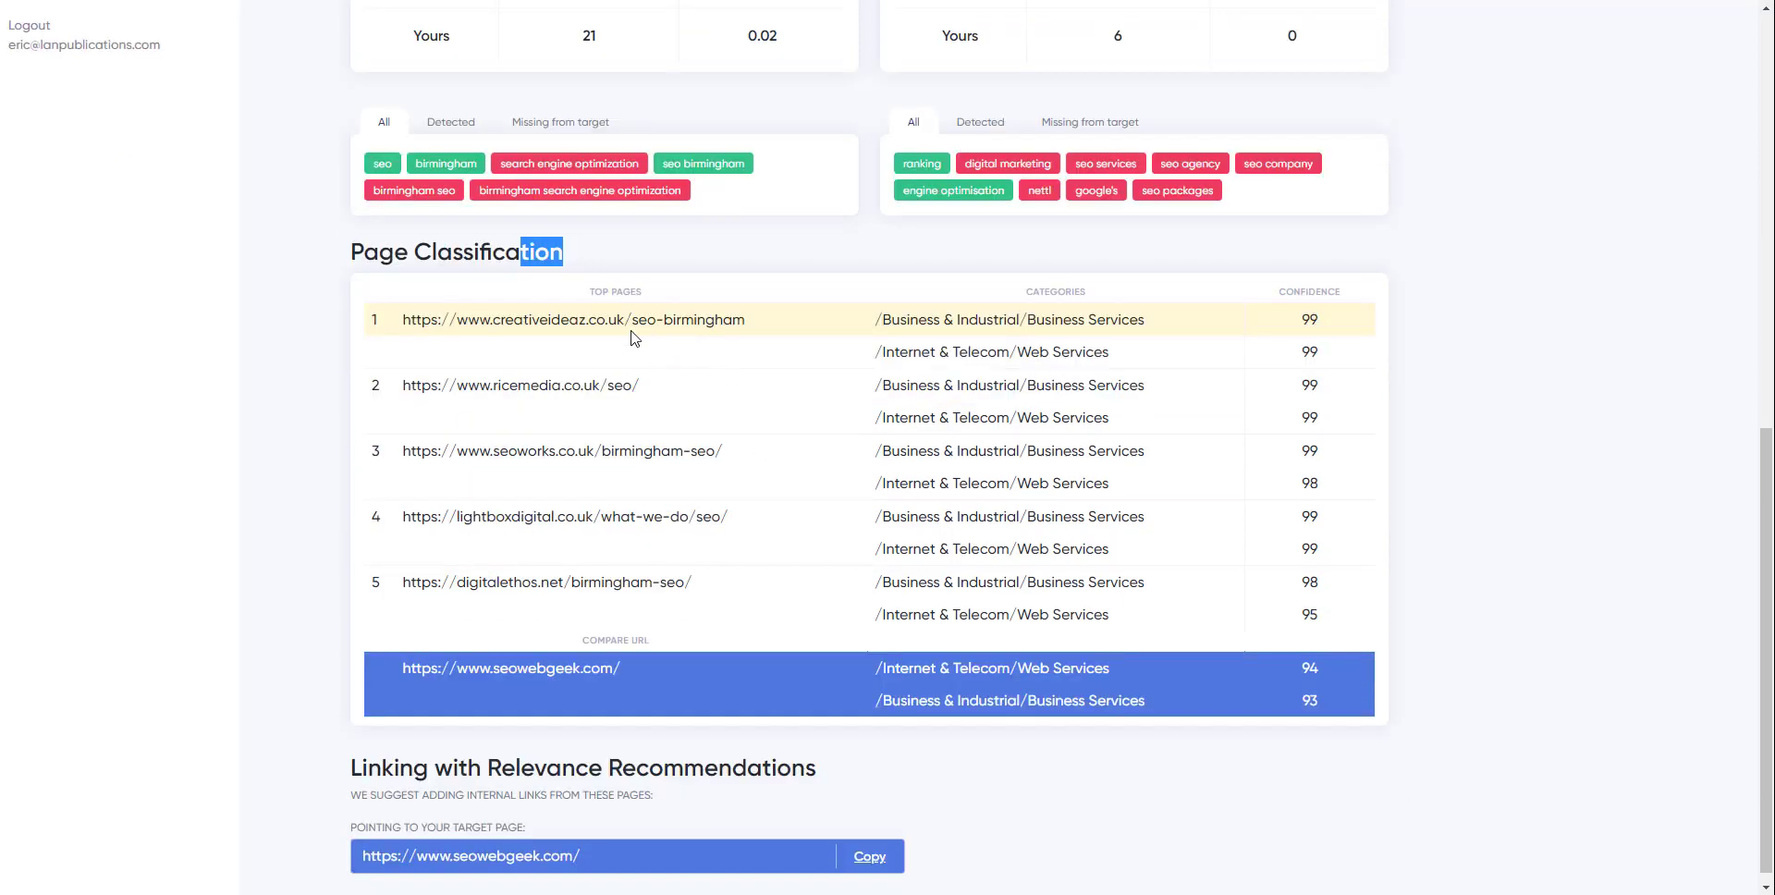
left_click_drag(885, 320, 1166, 324)
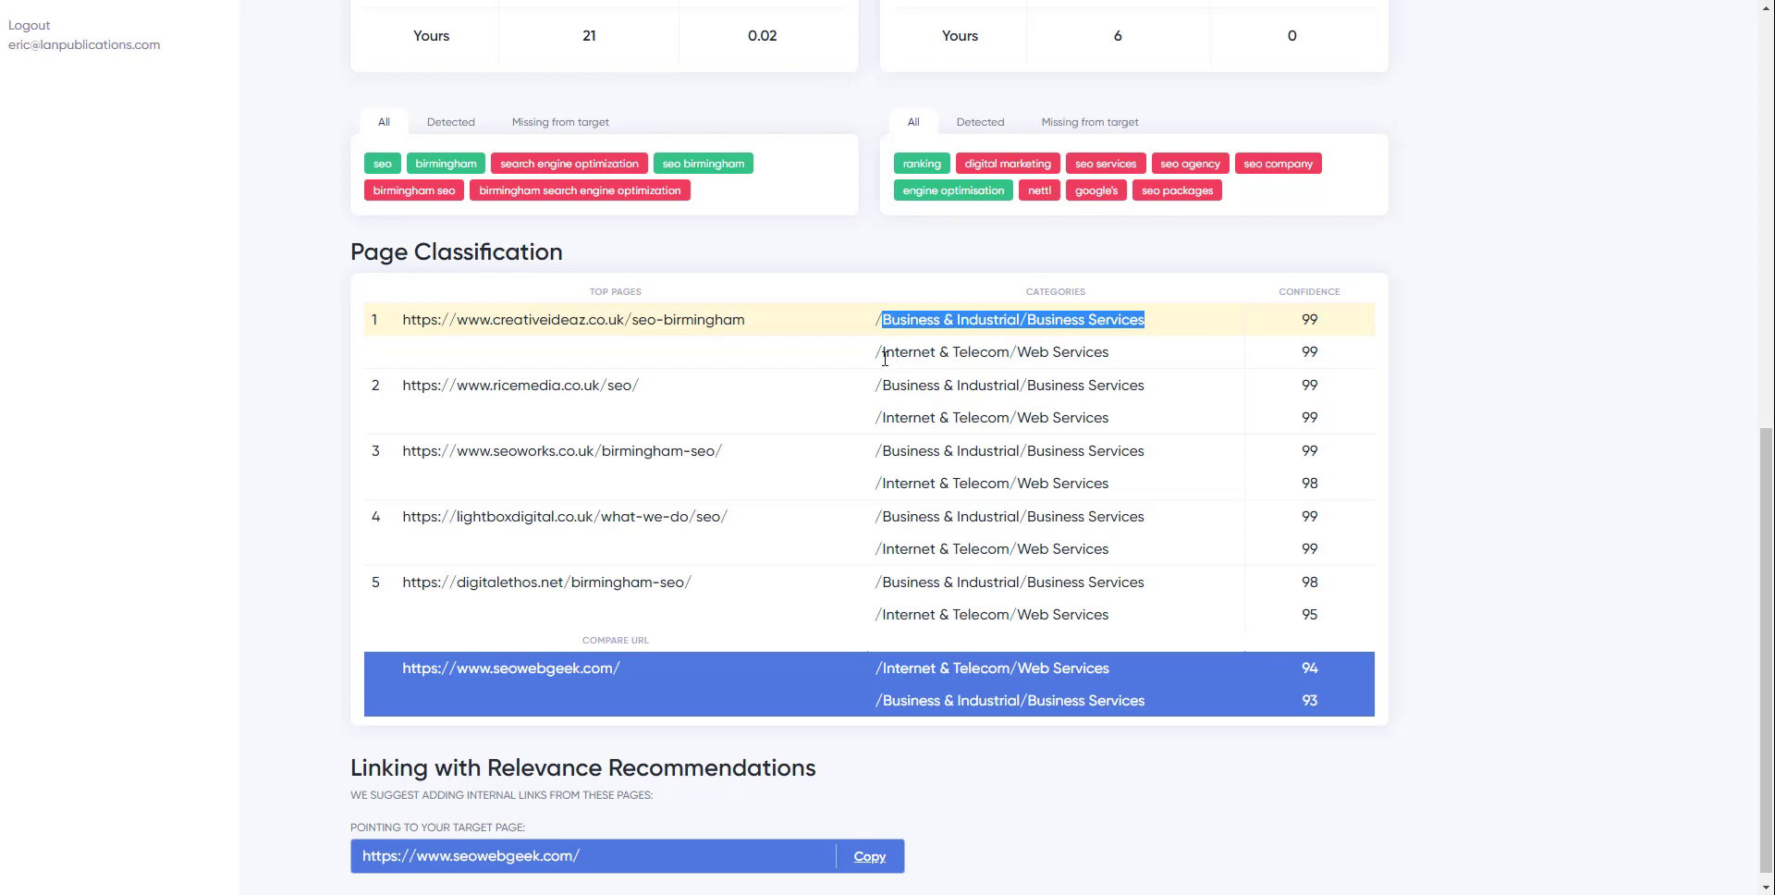
left_click(1122, 359)
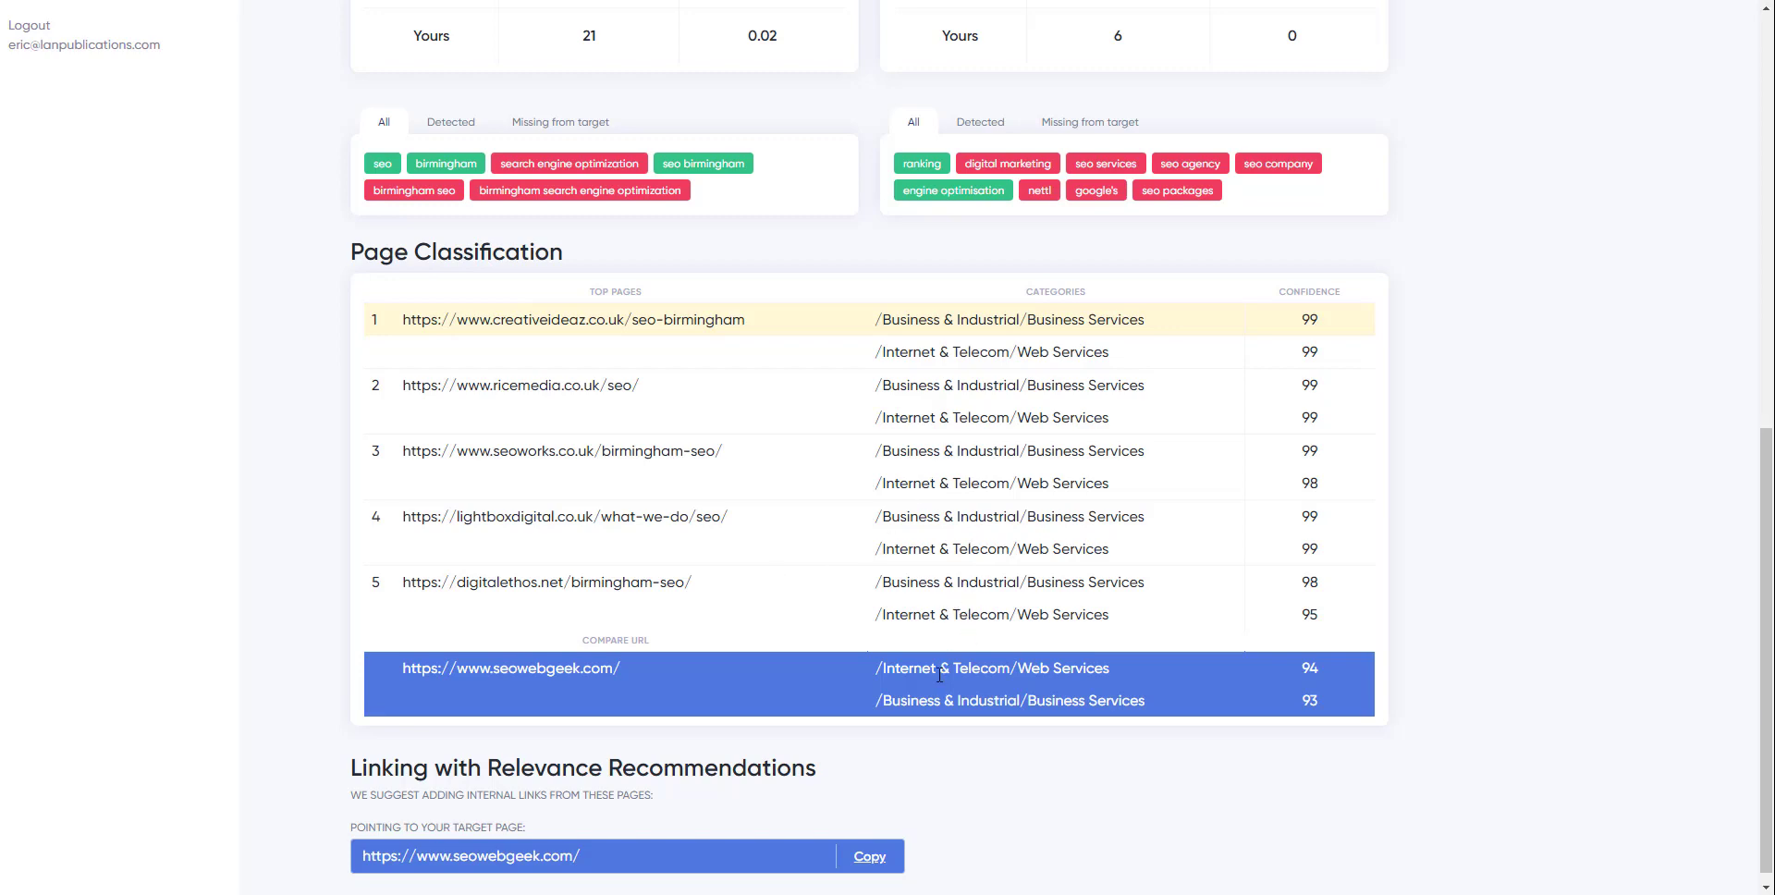
left_click_drag(876, 668, 1121, 668)
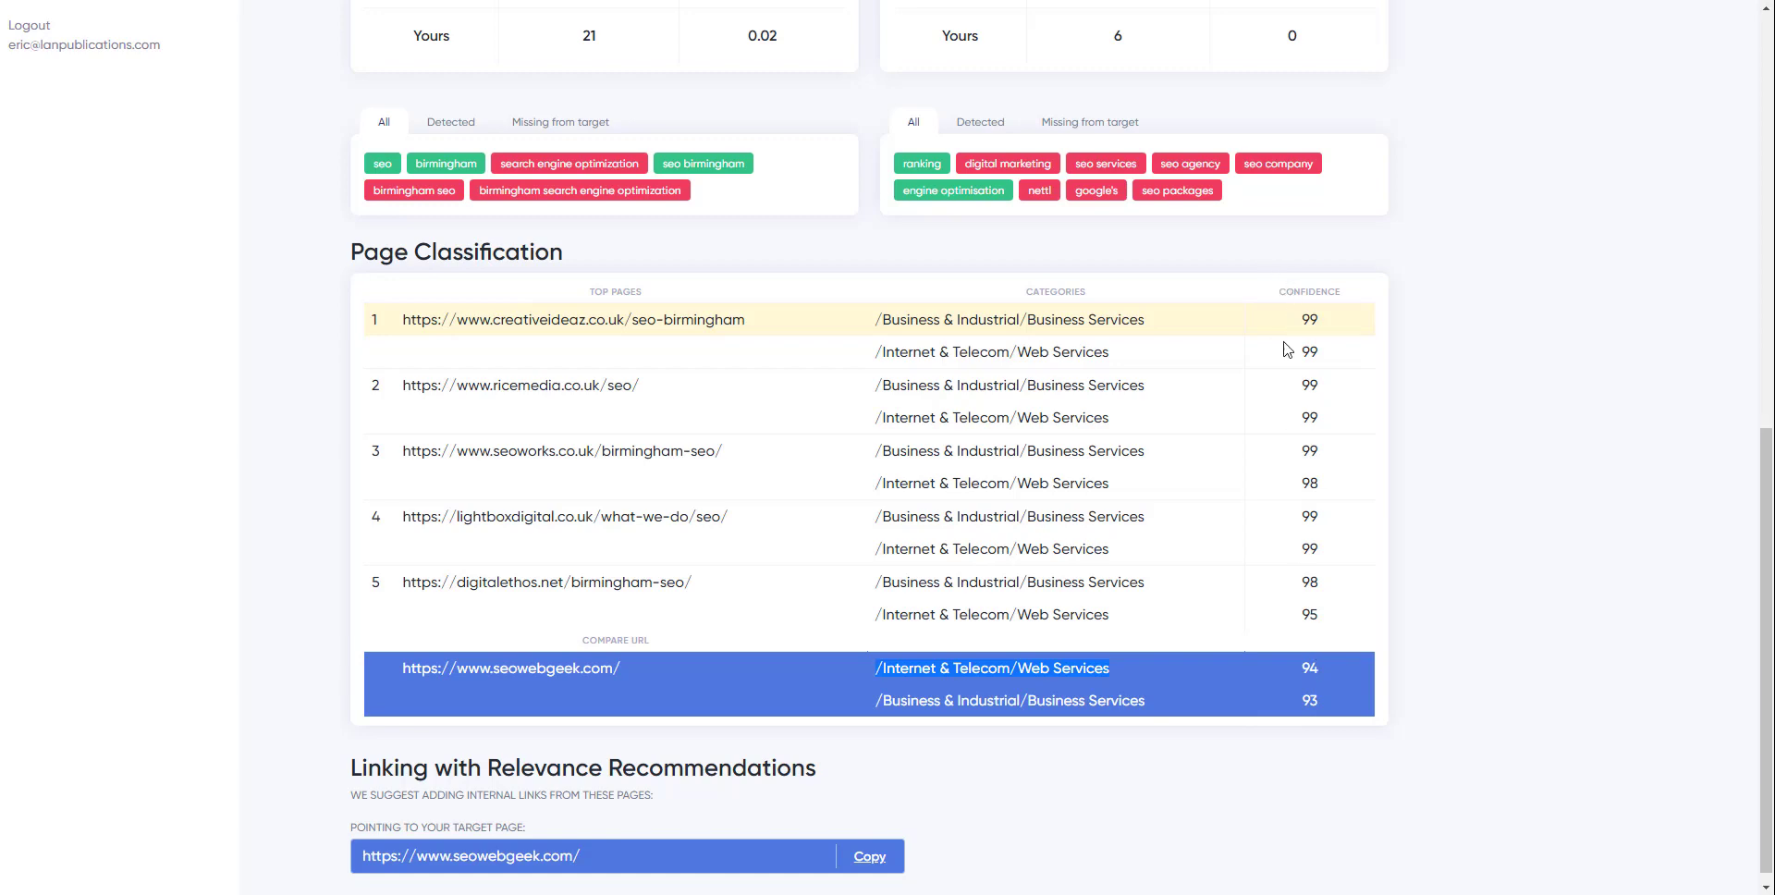
left_click(1319, 702)
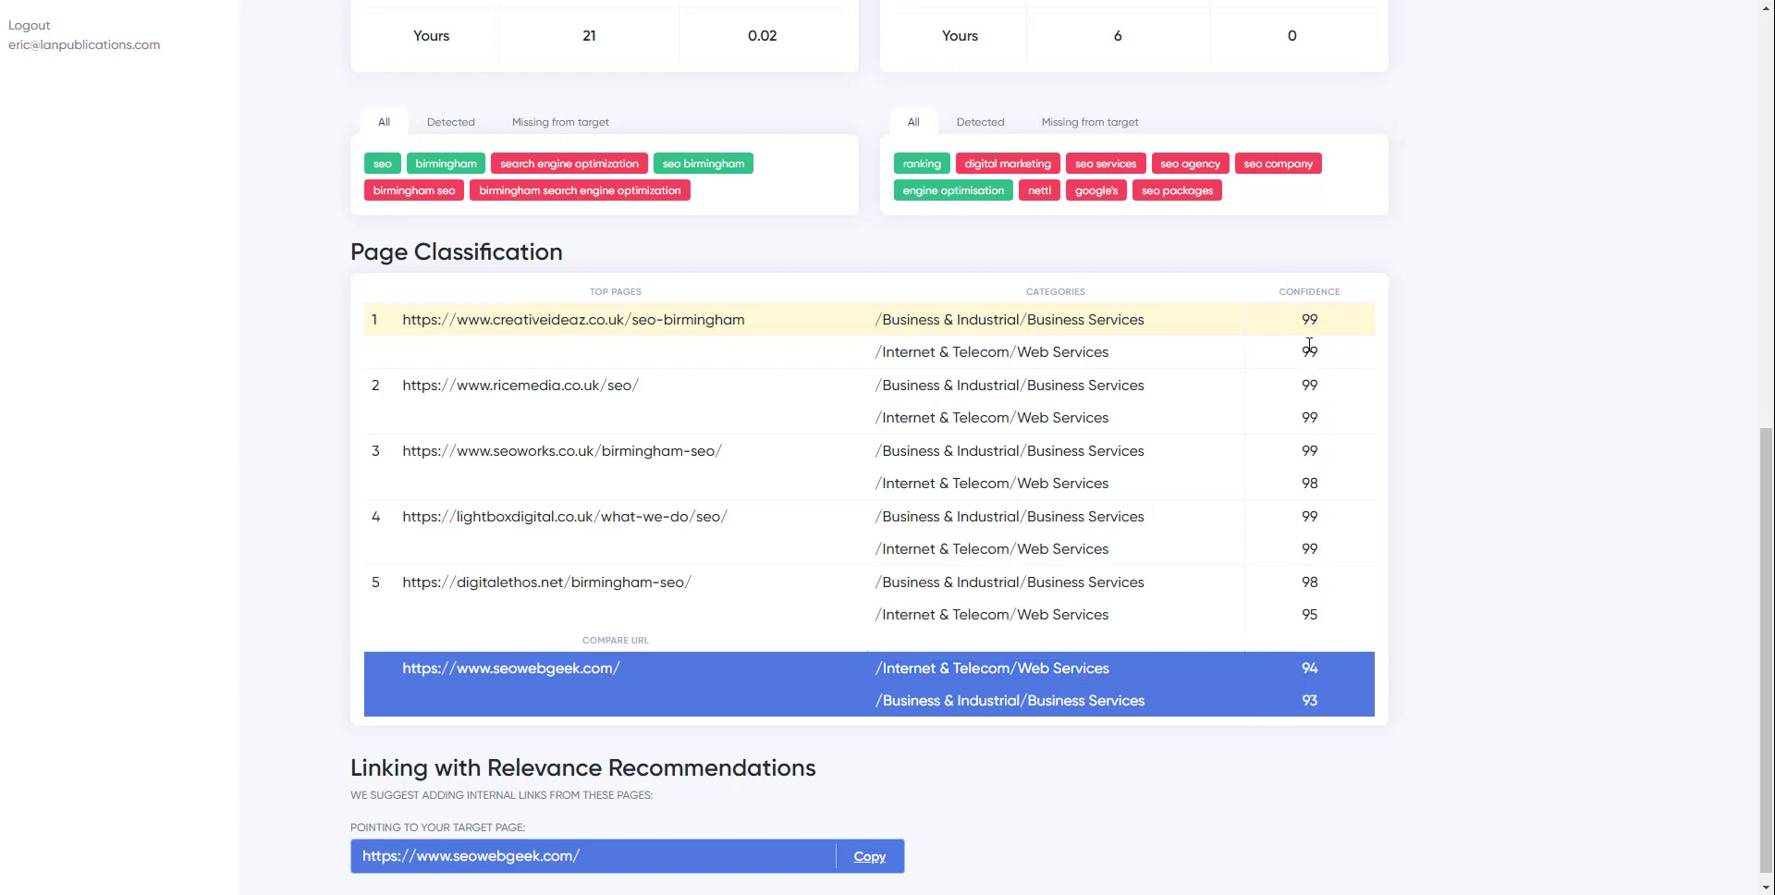
scroll(1314, 318, "up", 5)
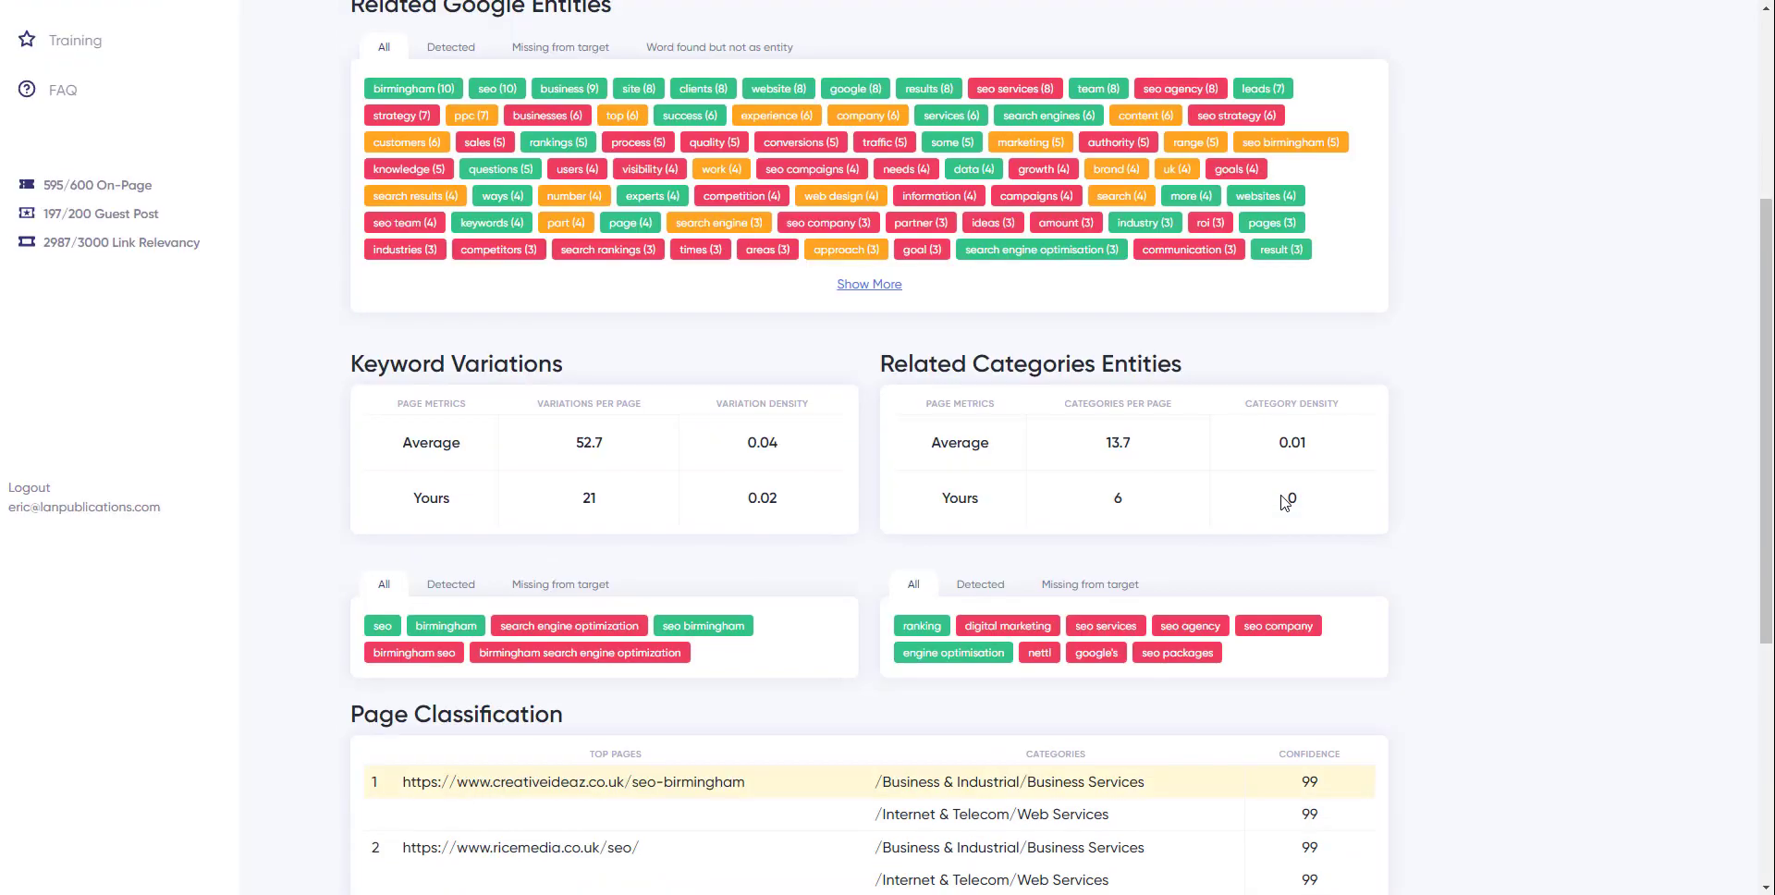
scroll(912, 307, "down", 5)
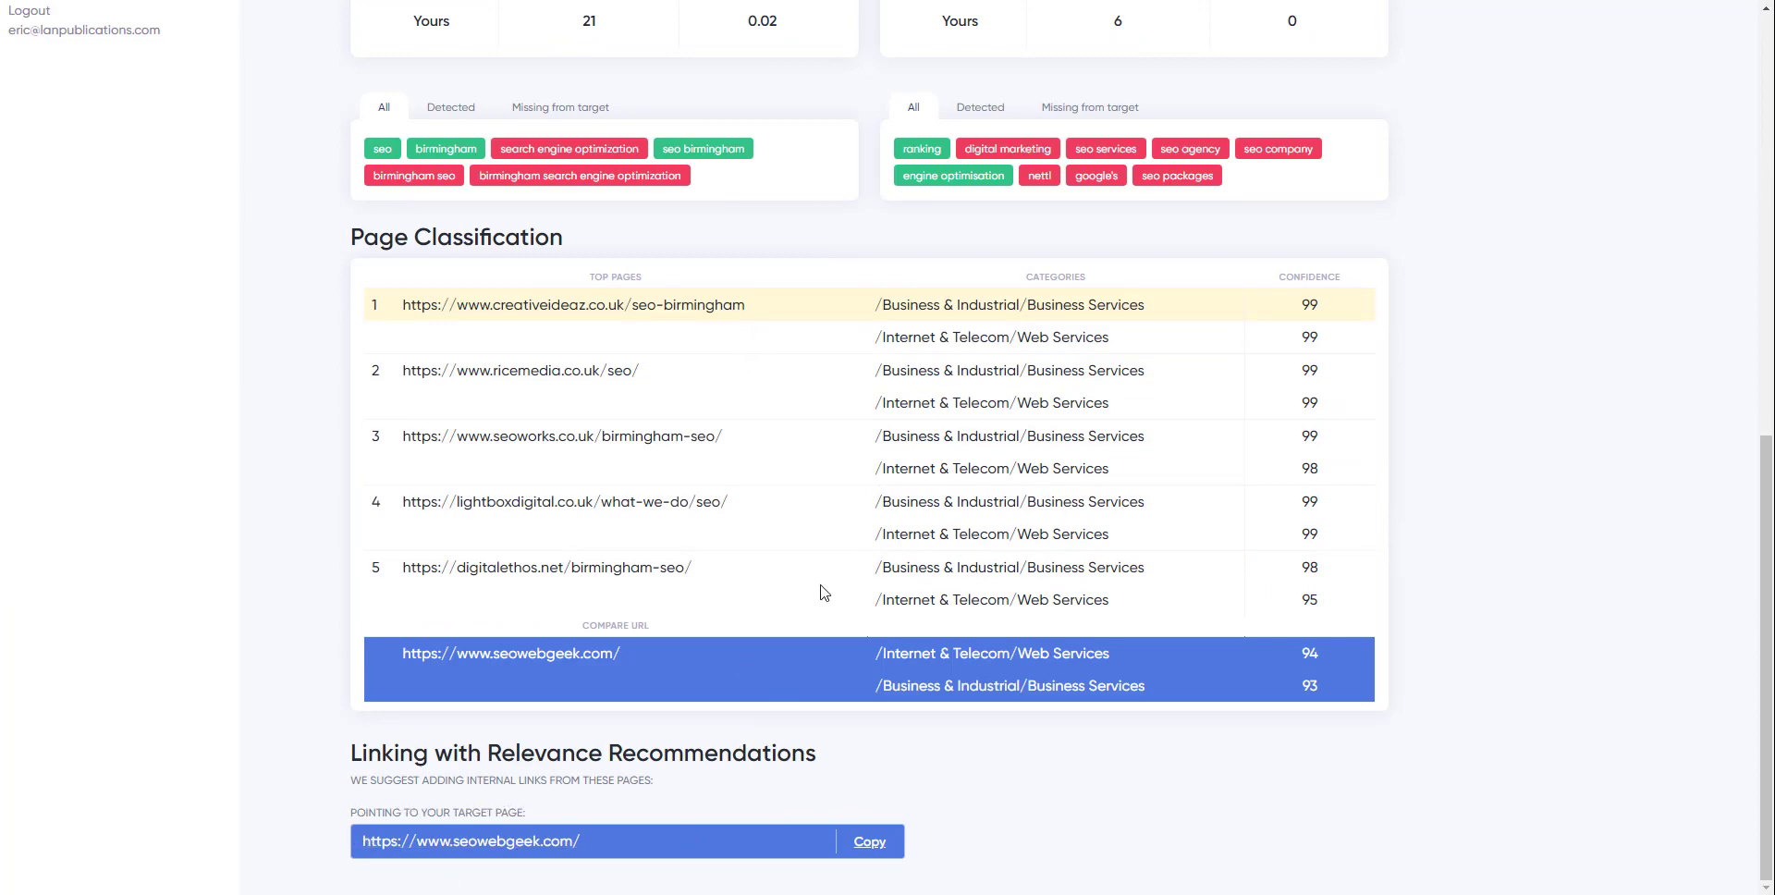
scroll(820, 590, "up", 8)
scroll(823, 592, "down", 8)
scroll(702, 880, "up", 10)
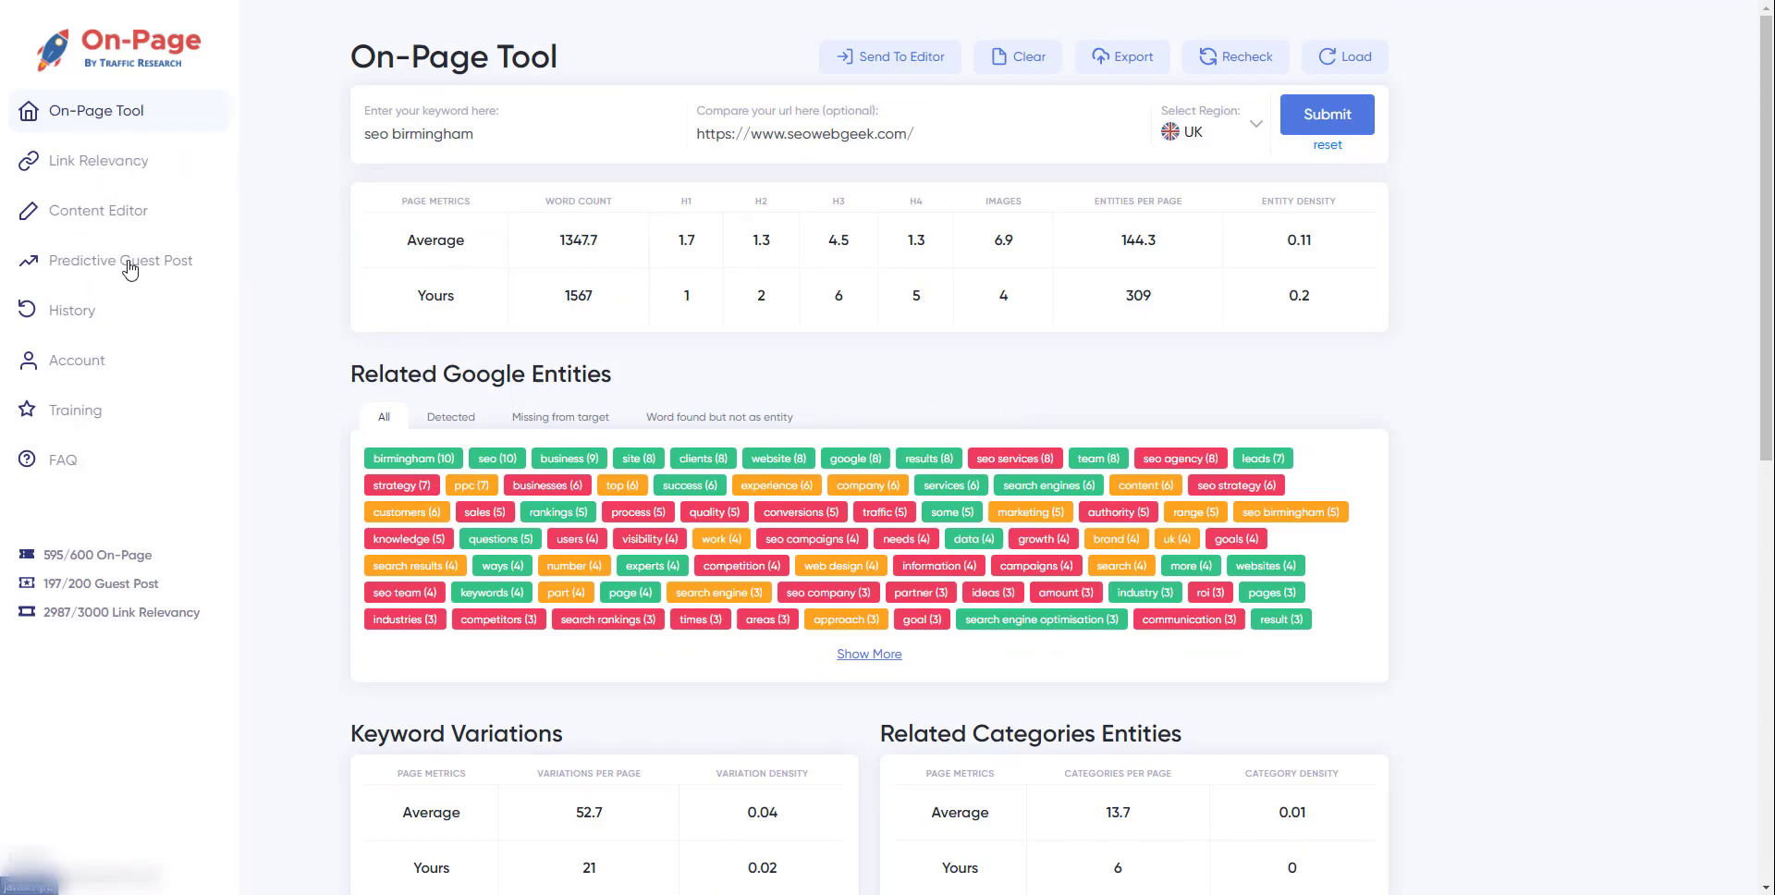
left_click(119, 163)
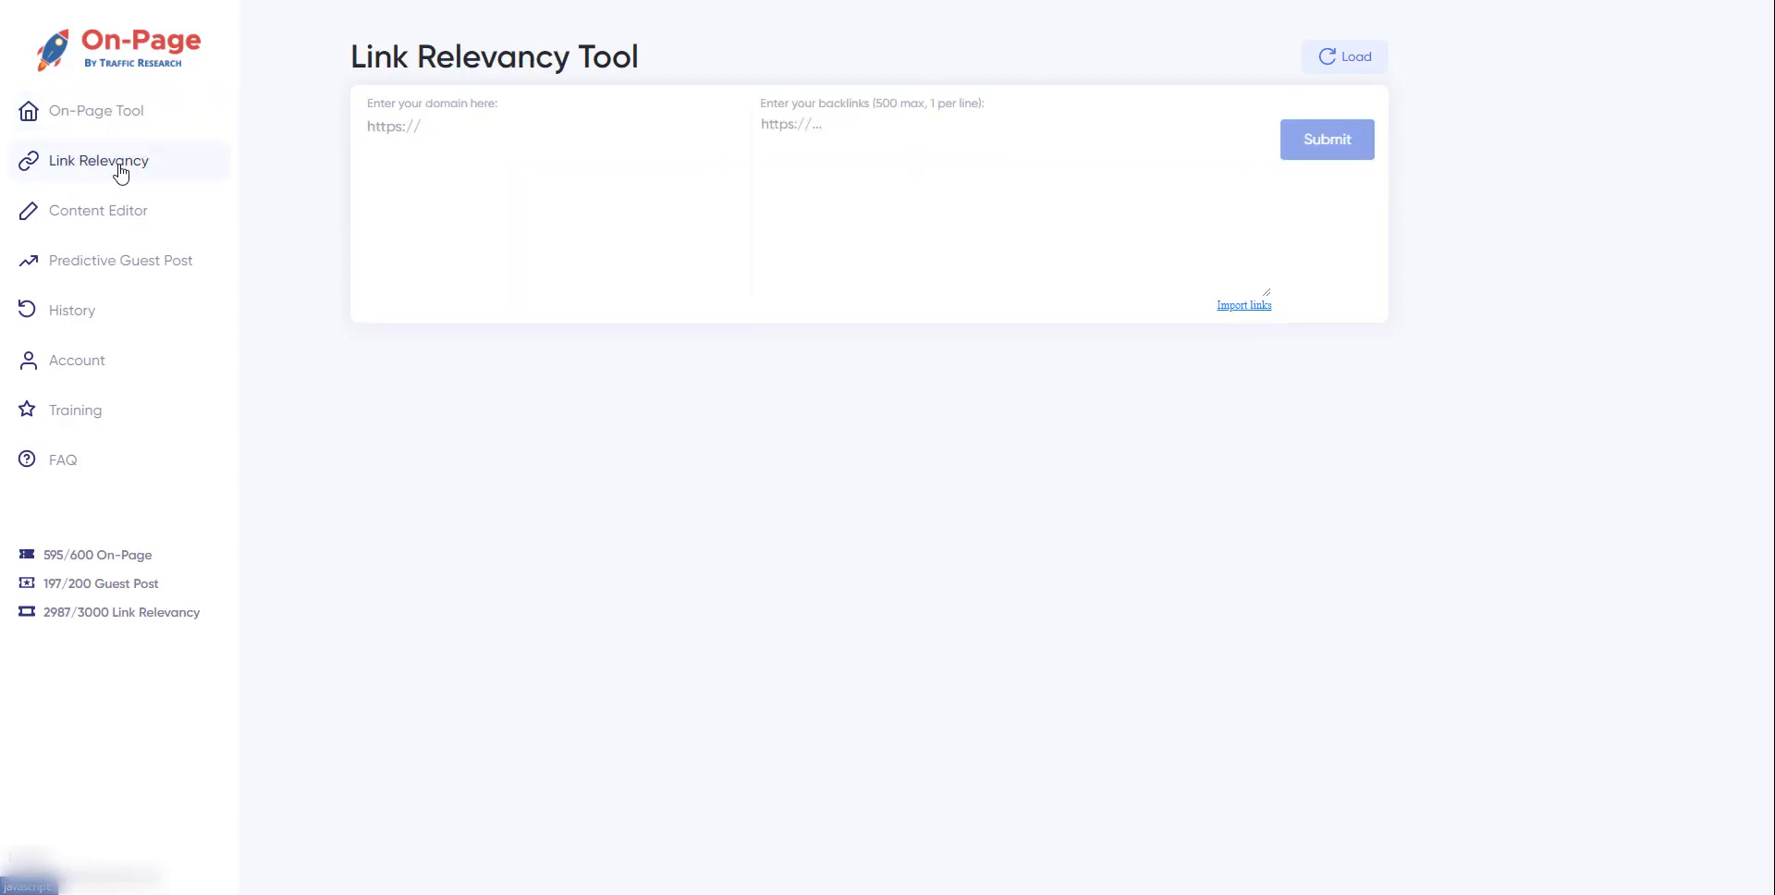
left_click(447, 131)
left_click(914, 124)
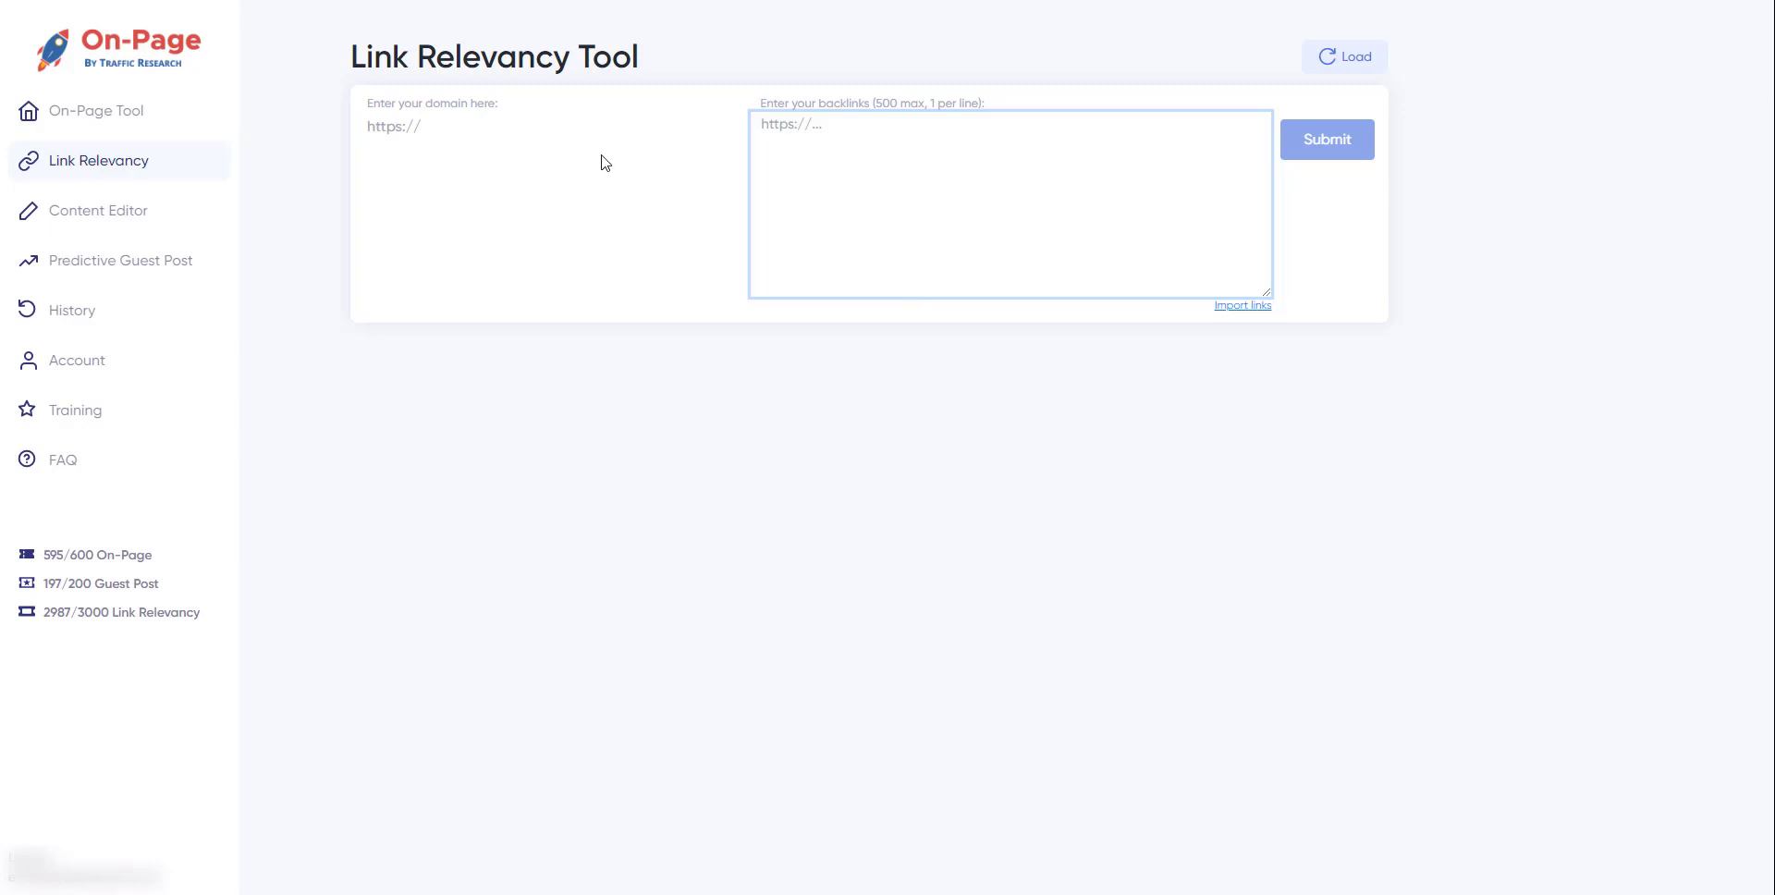
left_click_drag(645, 57, 335, 110)
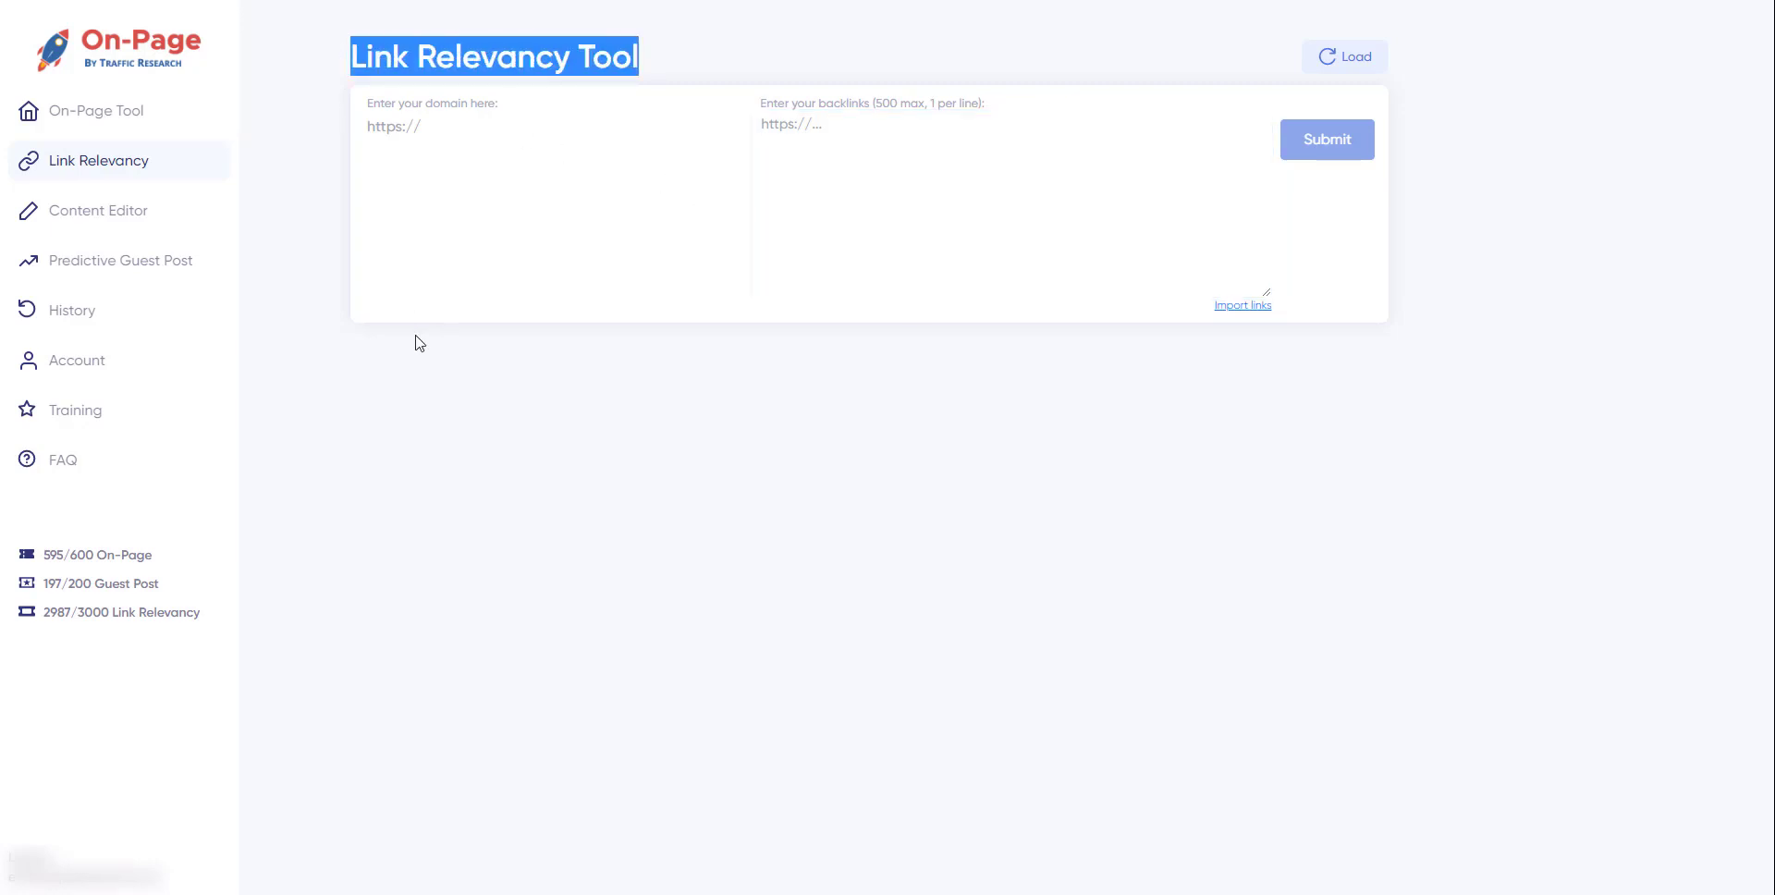
left_click(140, 231)
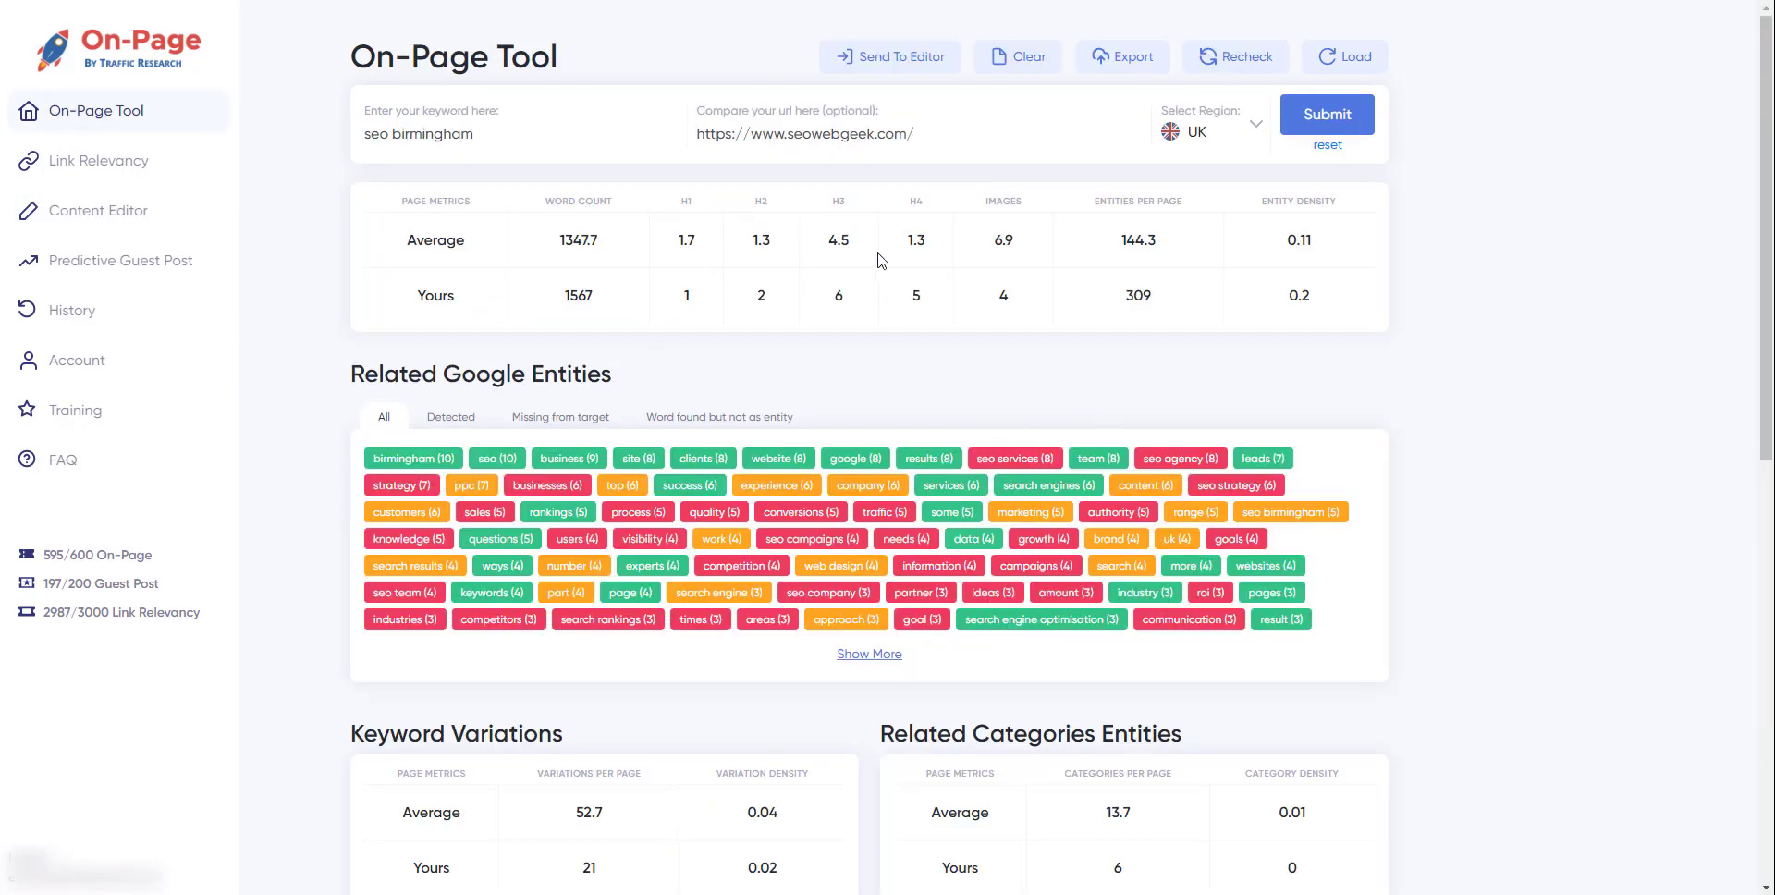
Step: Send the 'seo birmingham' analysis to the Content Editor and review its entities list
left_click(900, 67)
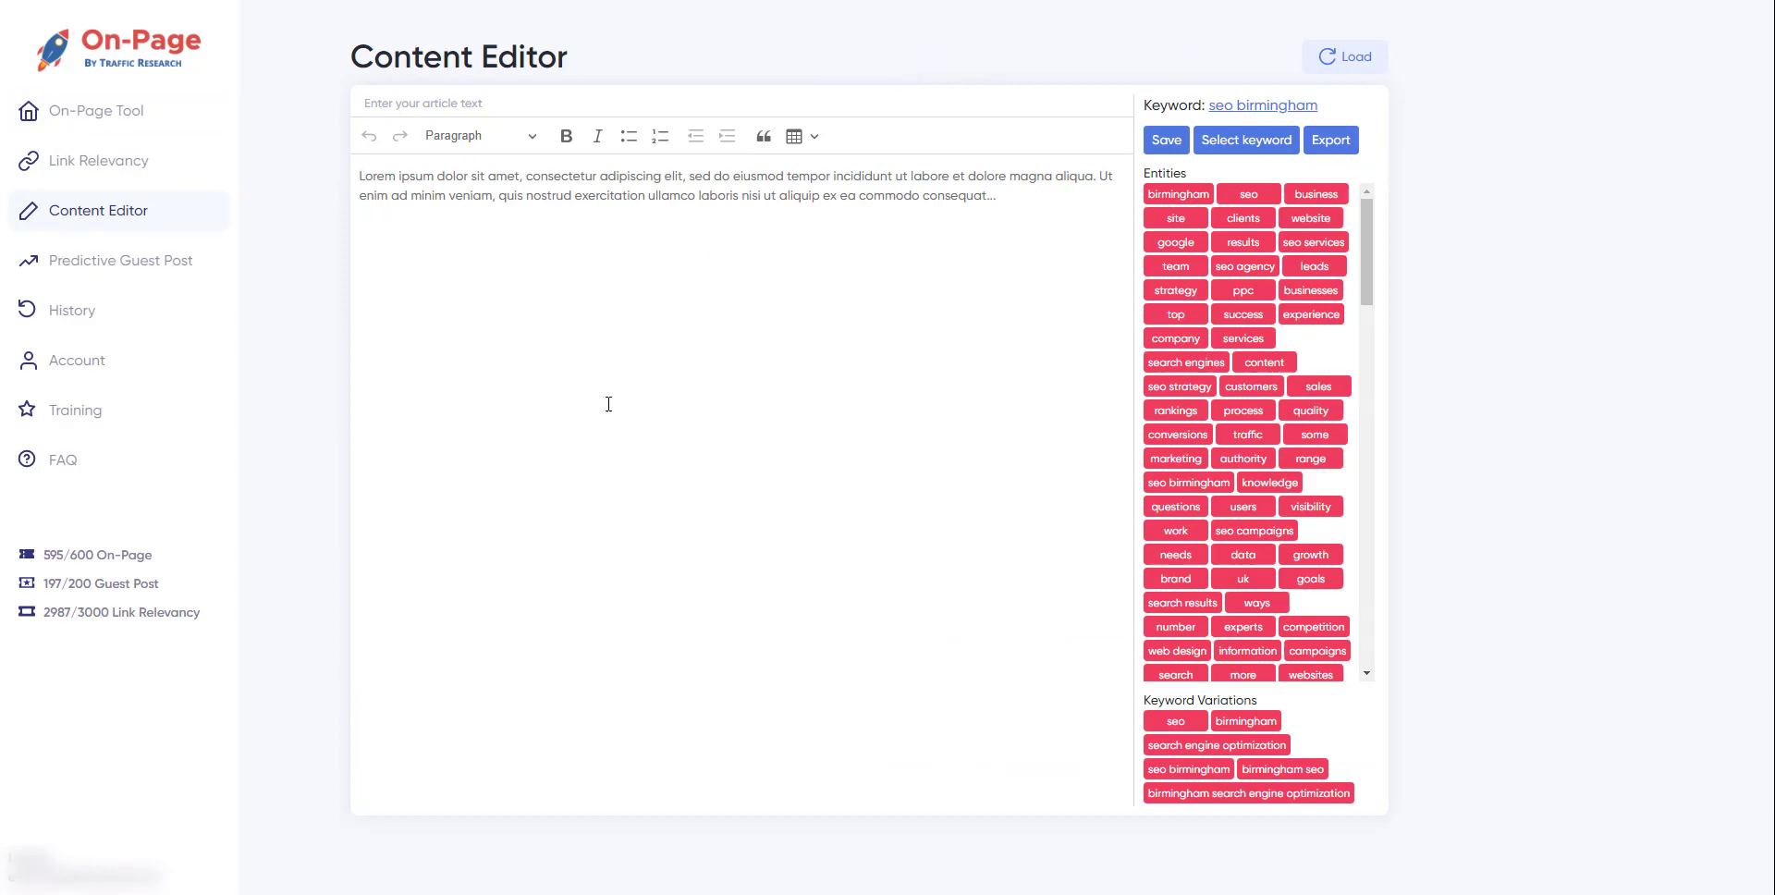
scroll(1198, 425, "down", 15)
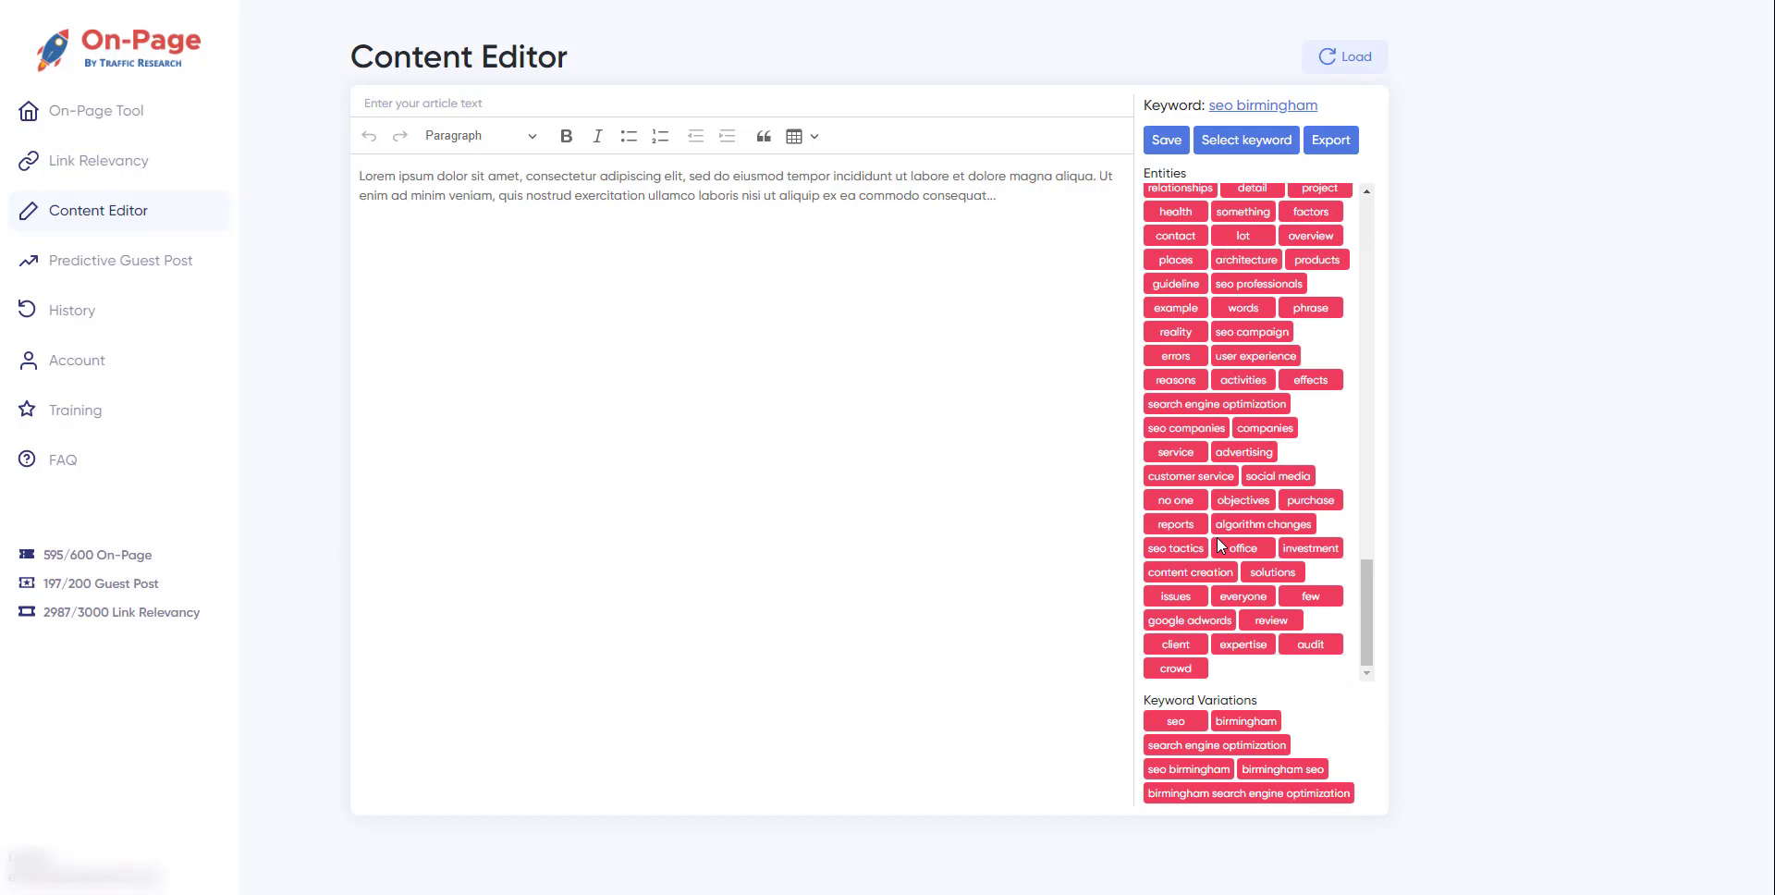
scroll(1217, 540, "up", 8)
scroll(1218, 544, "up", 5)
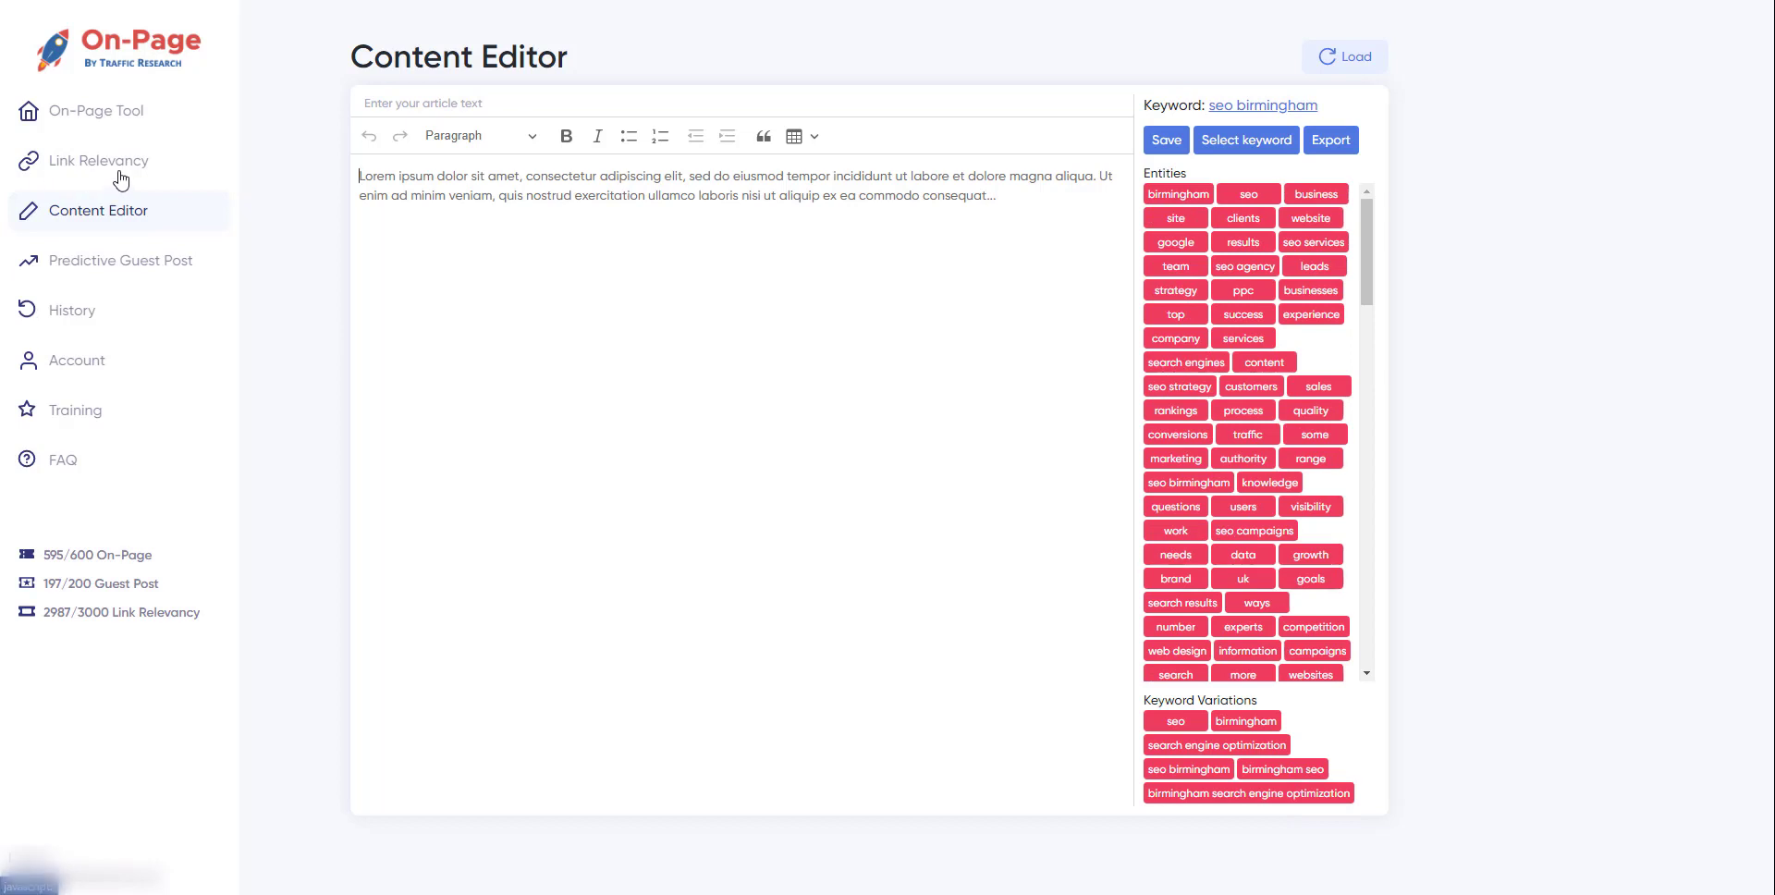
Step: View the Predictive Guest Post page, then return to the On-Page Tool's Page Classification results
left_click(113, 263)
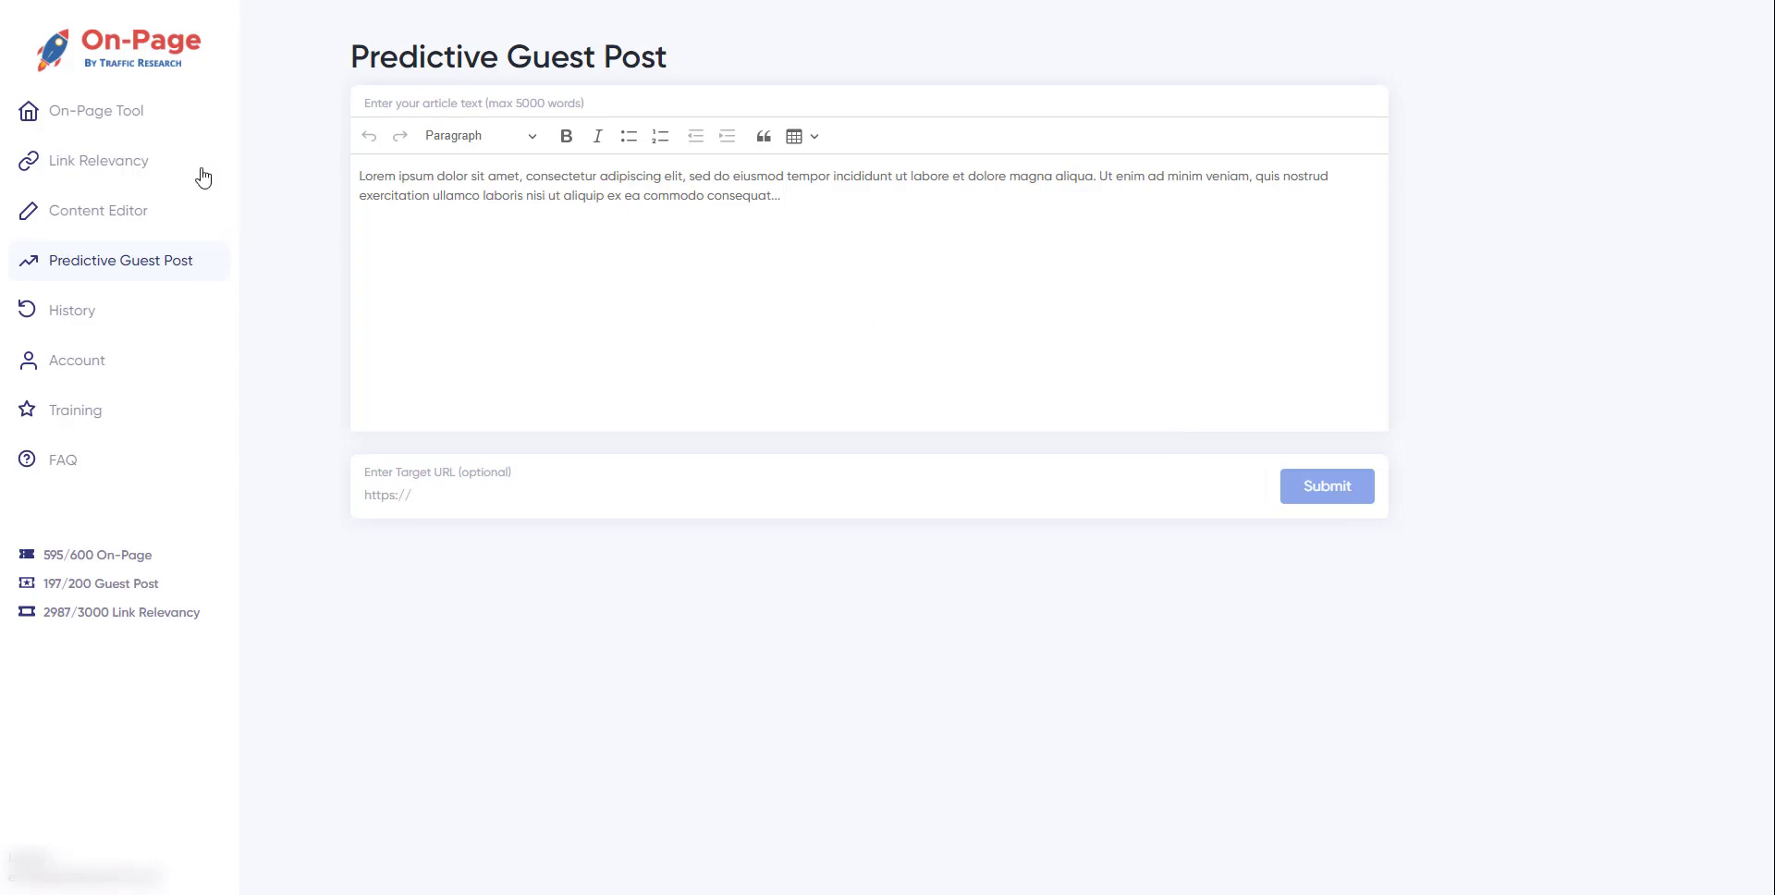
left_click(120, 112)
scroll(1248, 584, "down", 8)
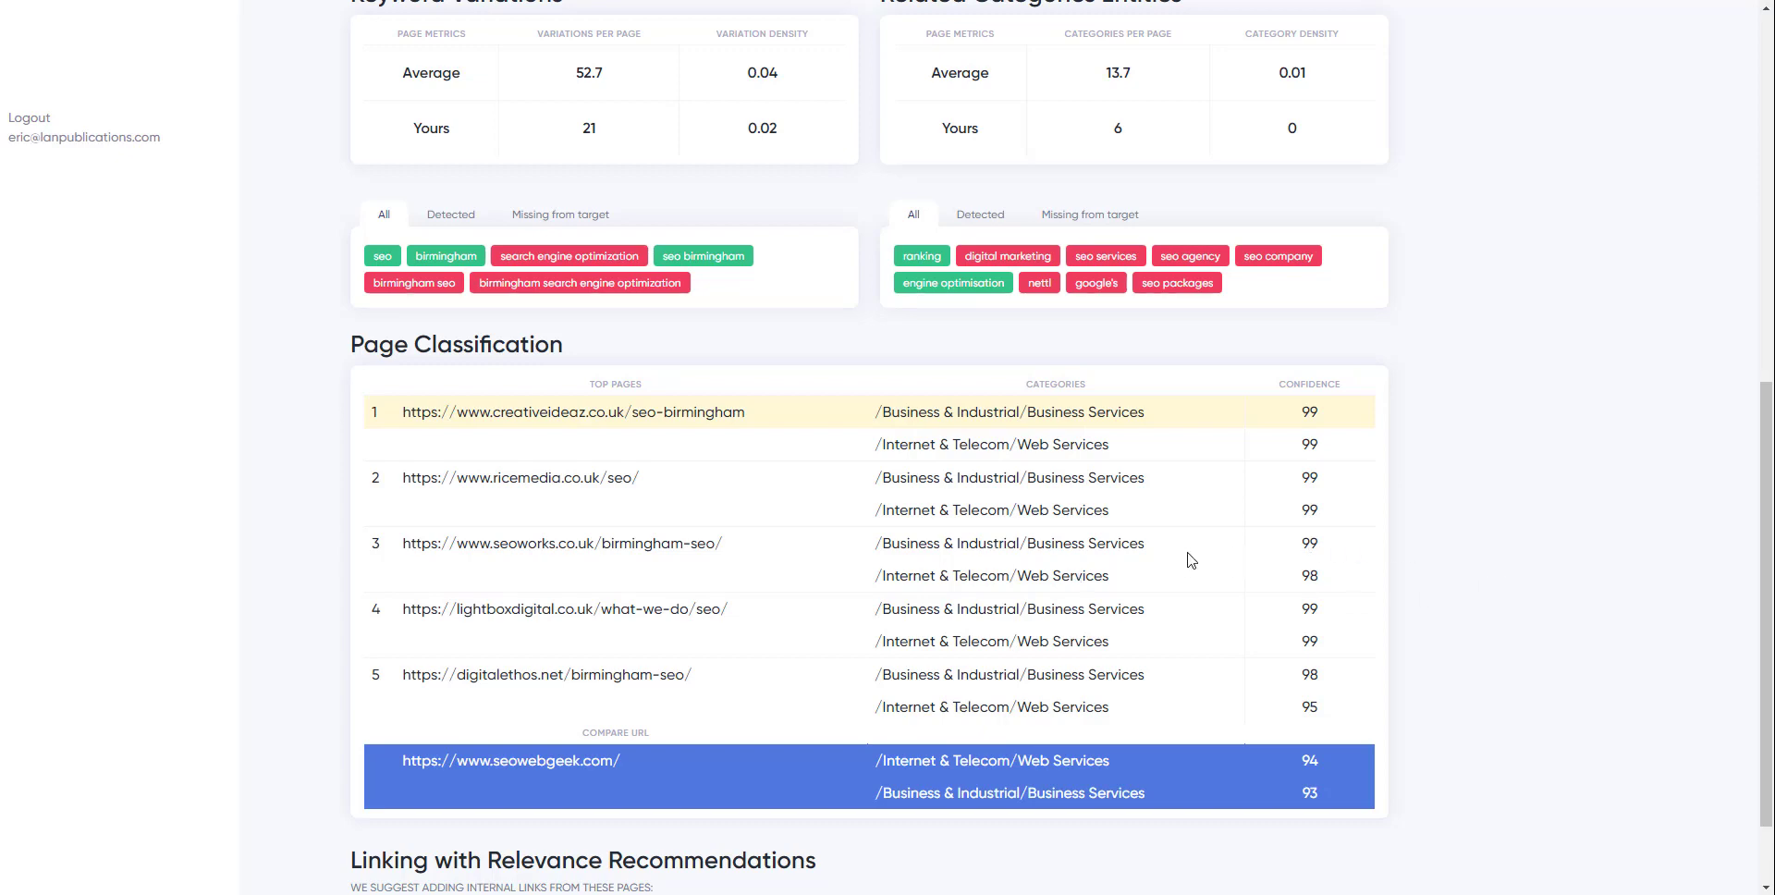
scroll(1189, 559, "up", 7)
scroll(561, 502, "up", 1)
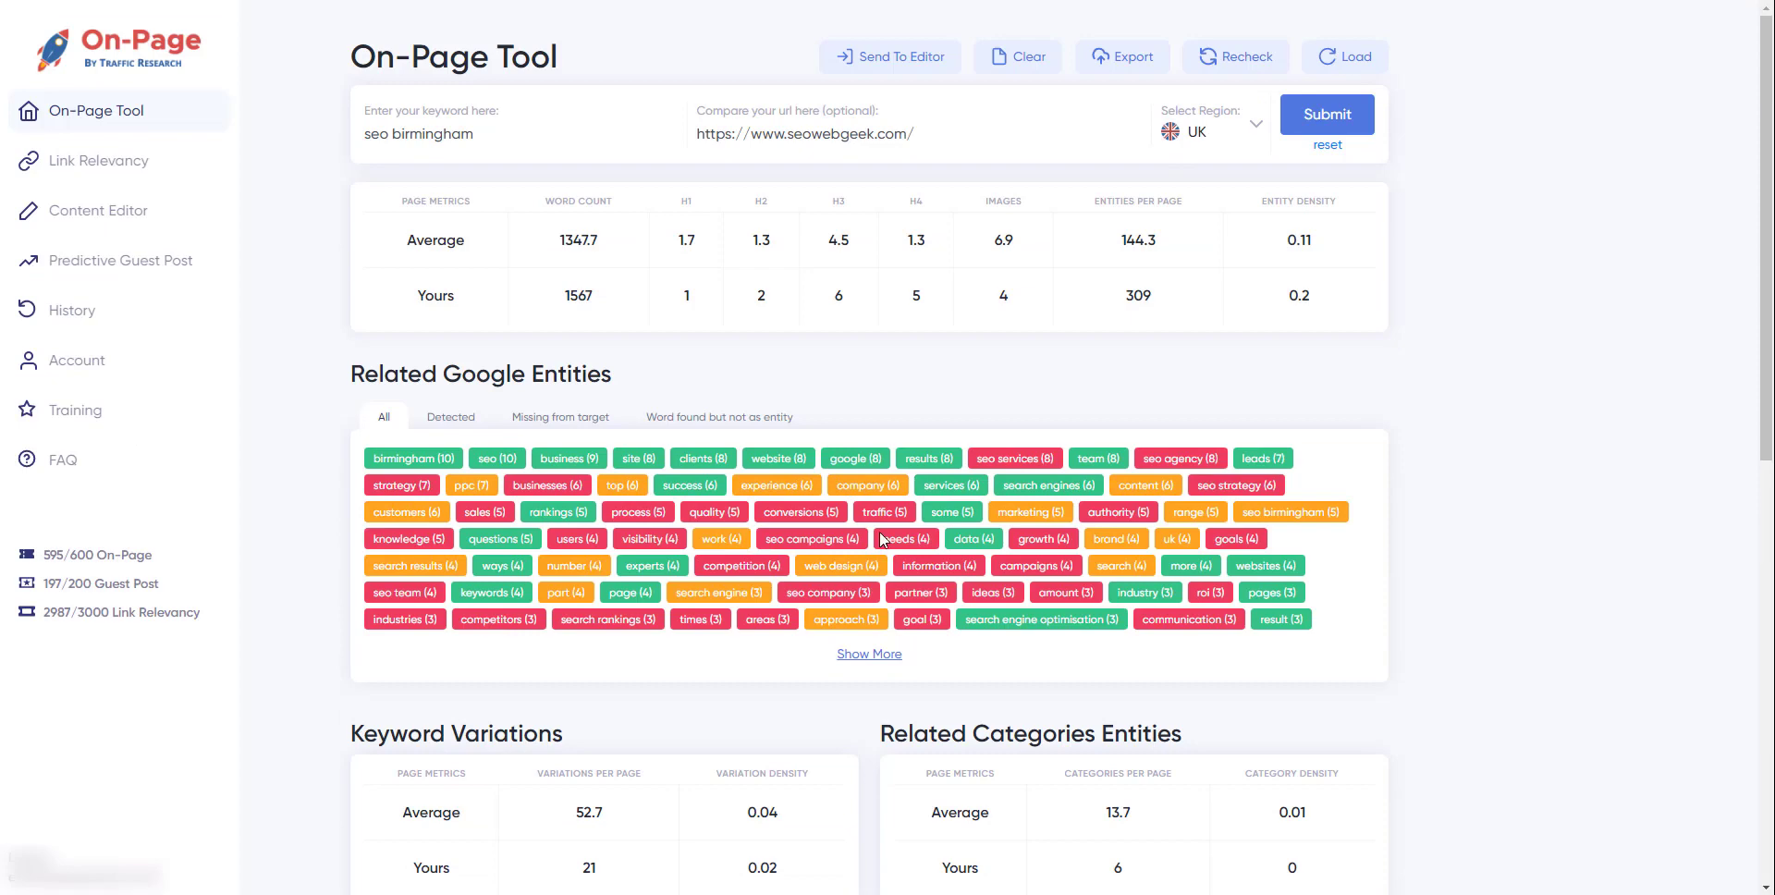